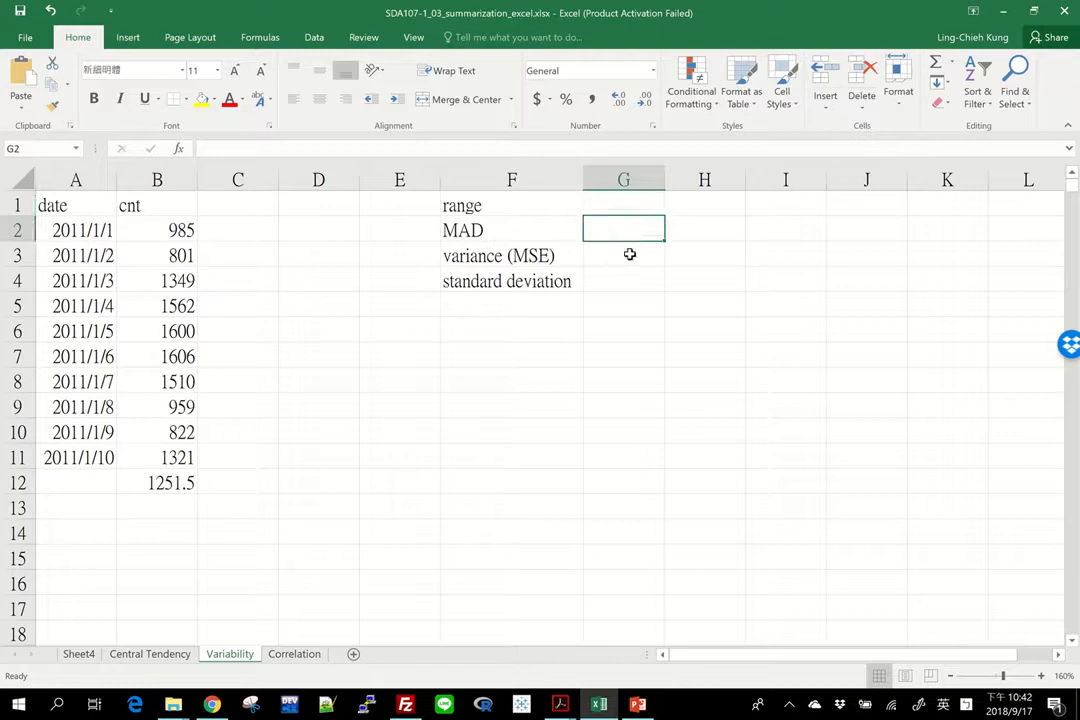
Step: Enter a MIN formula over B2:B11 in G1, beside the range label
click(626, 256)
click(603, 285)
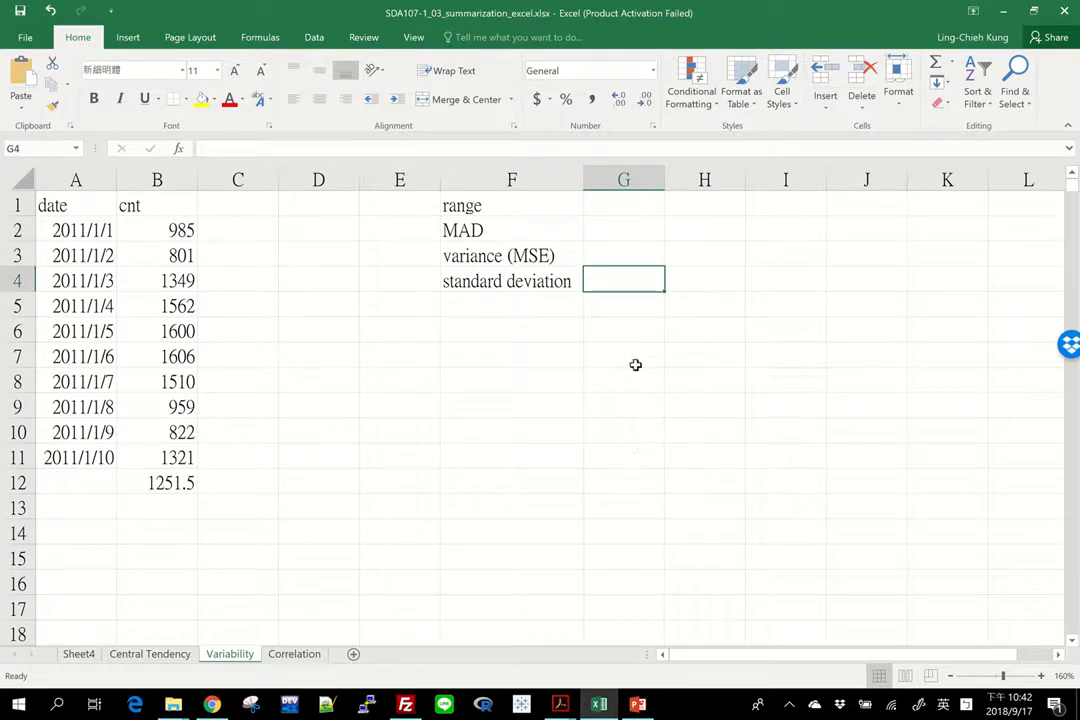
click(626, 209)
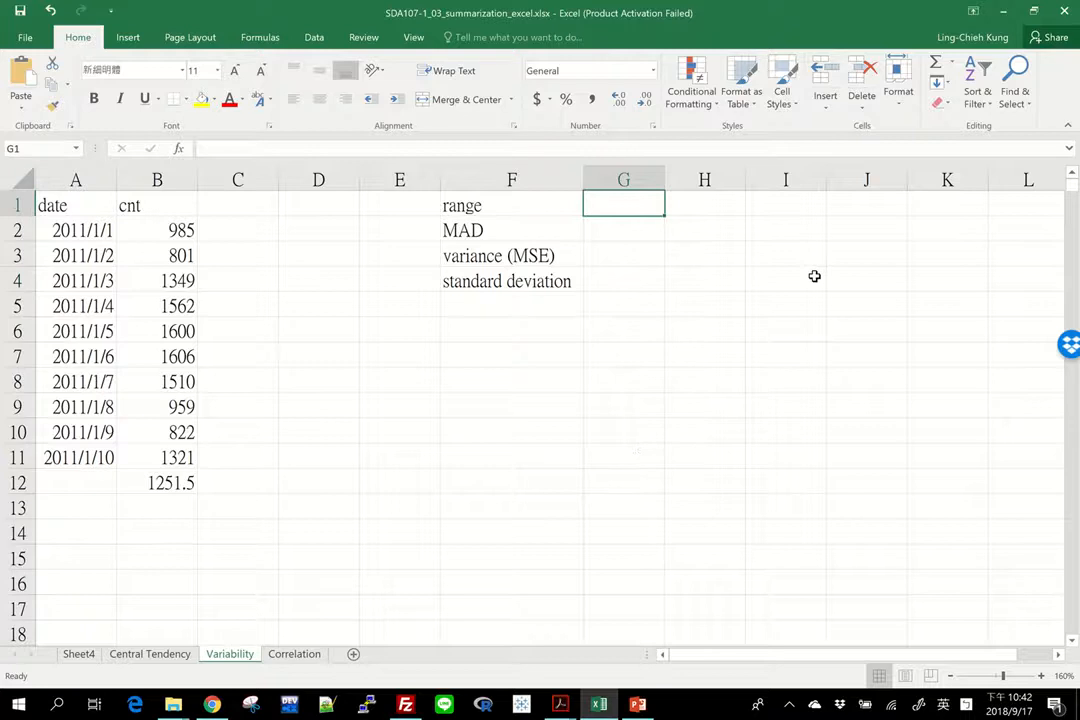
text(=range)
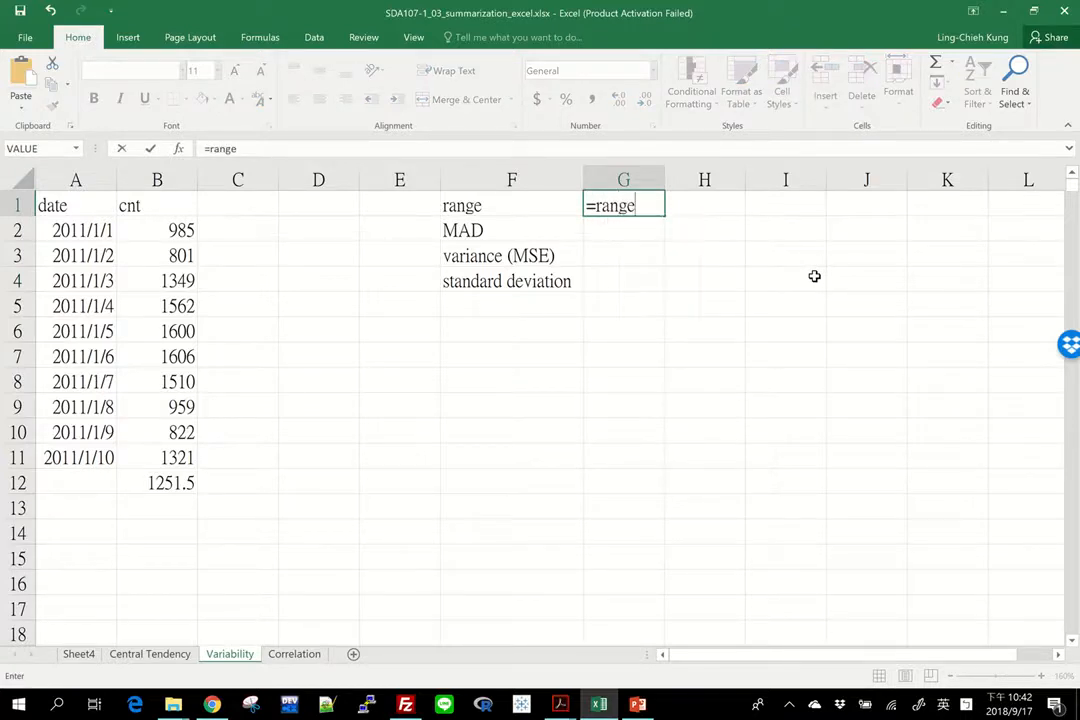
key(BackSpace)
key(BackSpace)
key(BackSpace)
key(BackSpace)
key(BackSpace)
text(min)
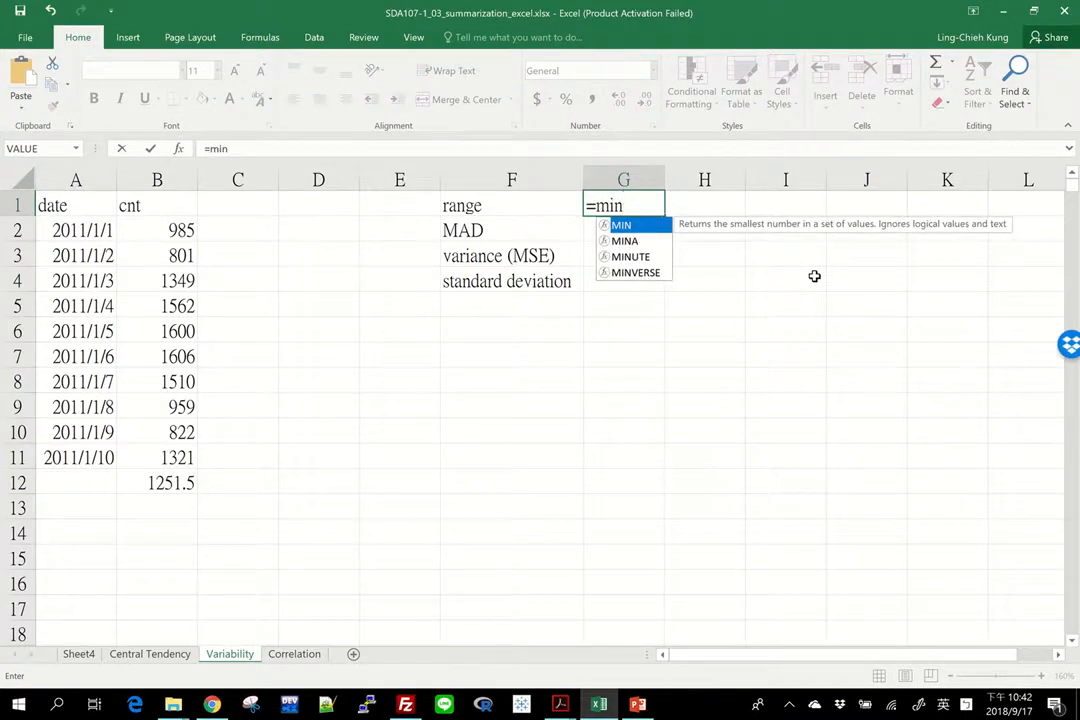
text(()
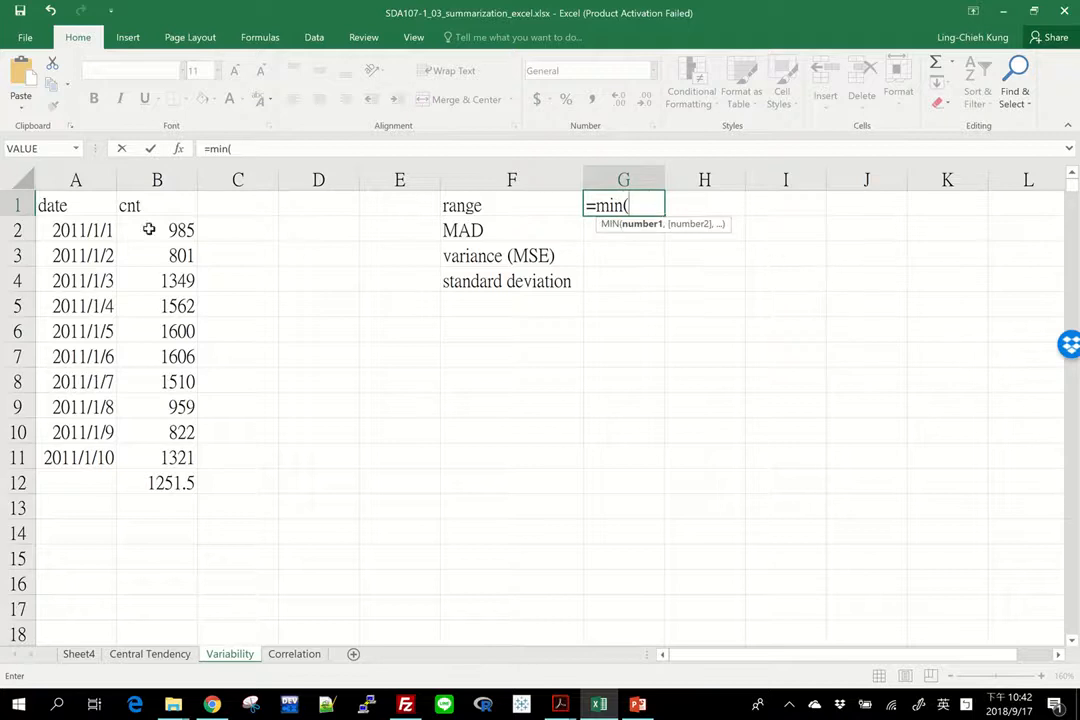
drag(160, 230, 155, 458)
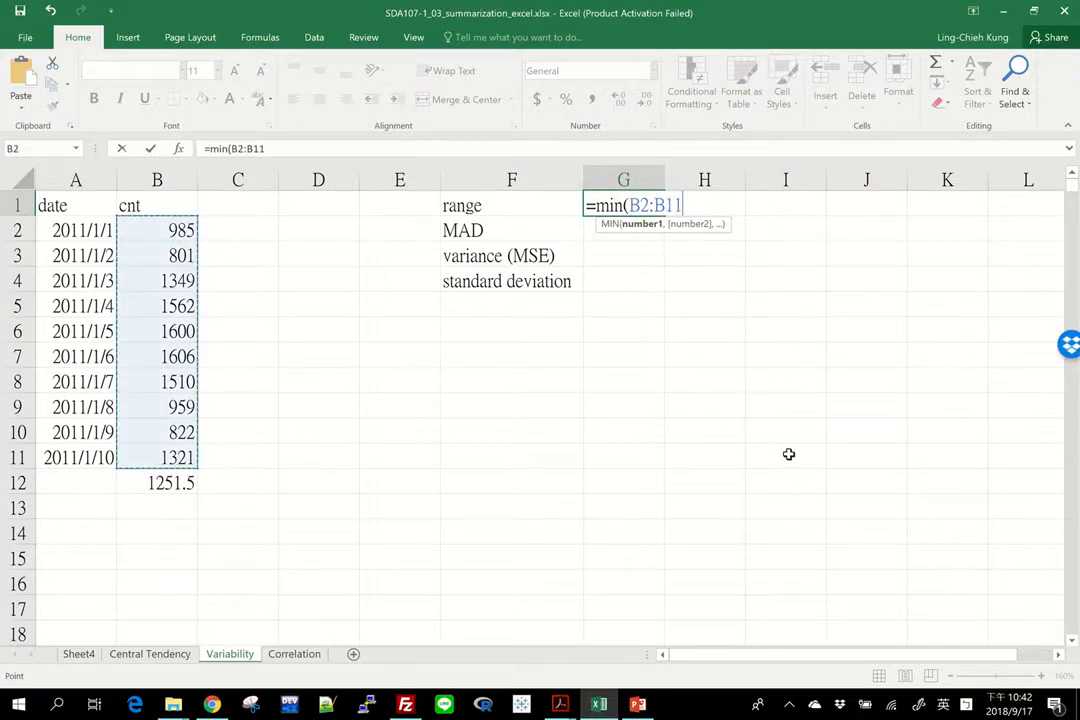
text())
key(Return)
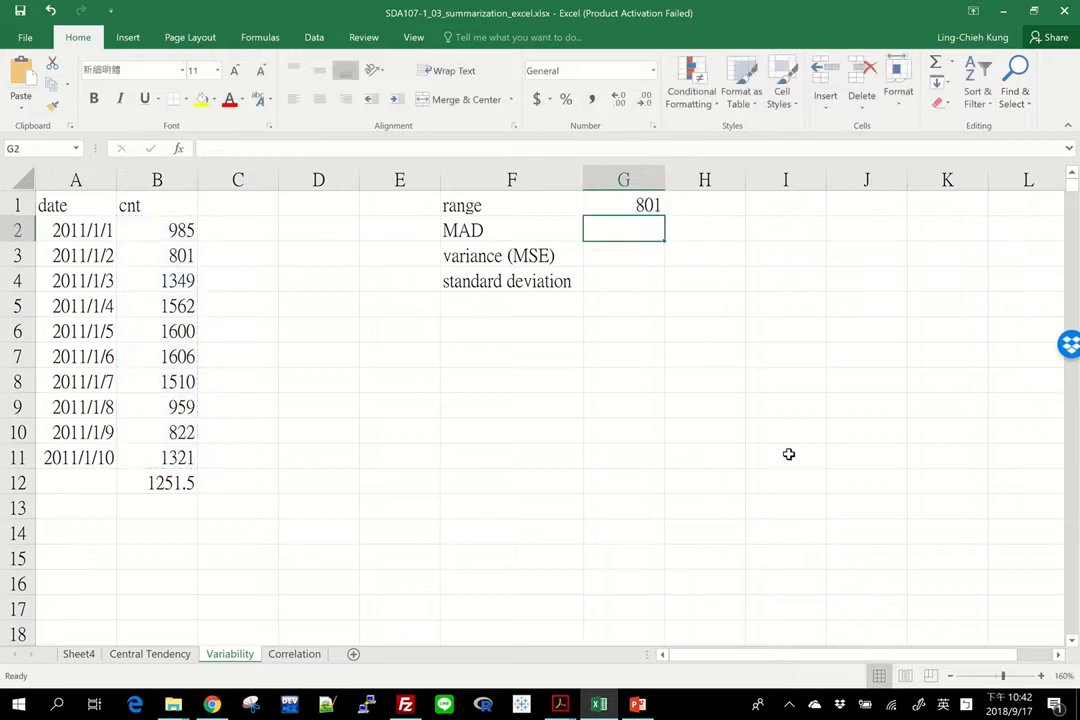
Step: Enter a MAX formula over B2:B11 in H1
key(Up)
key(Right)
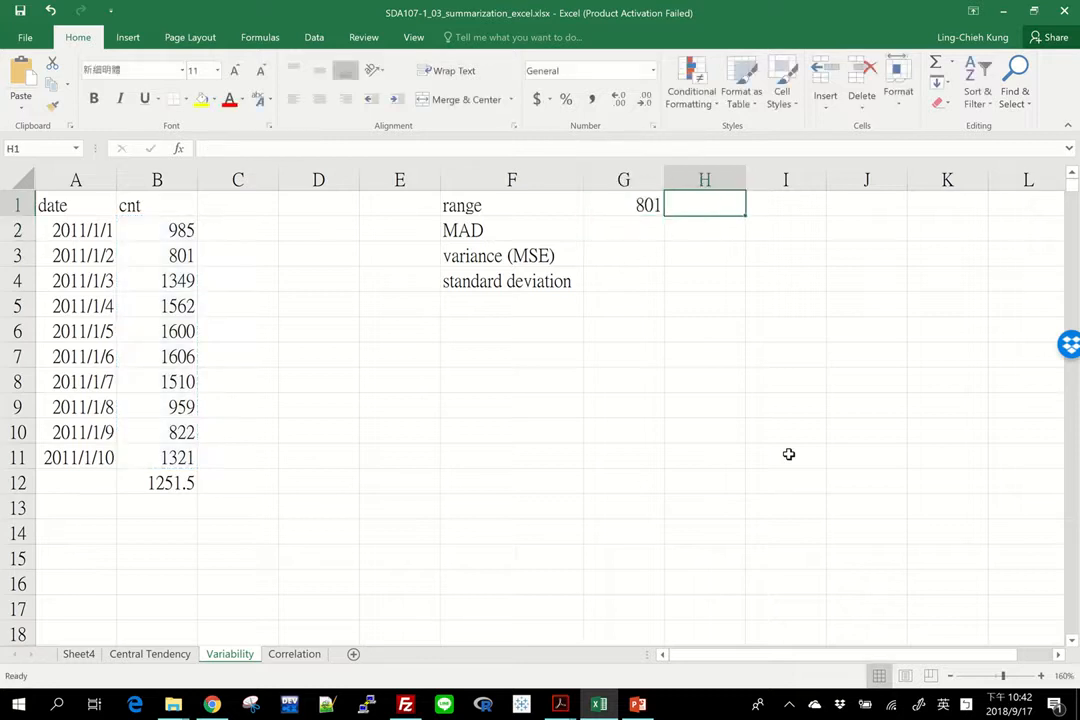
click(160, 256)
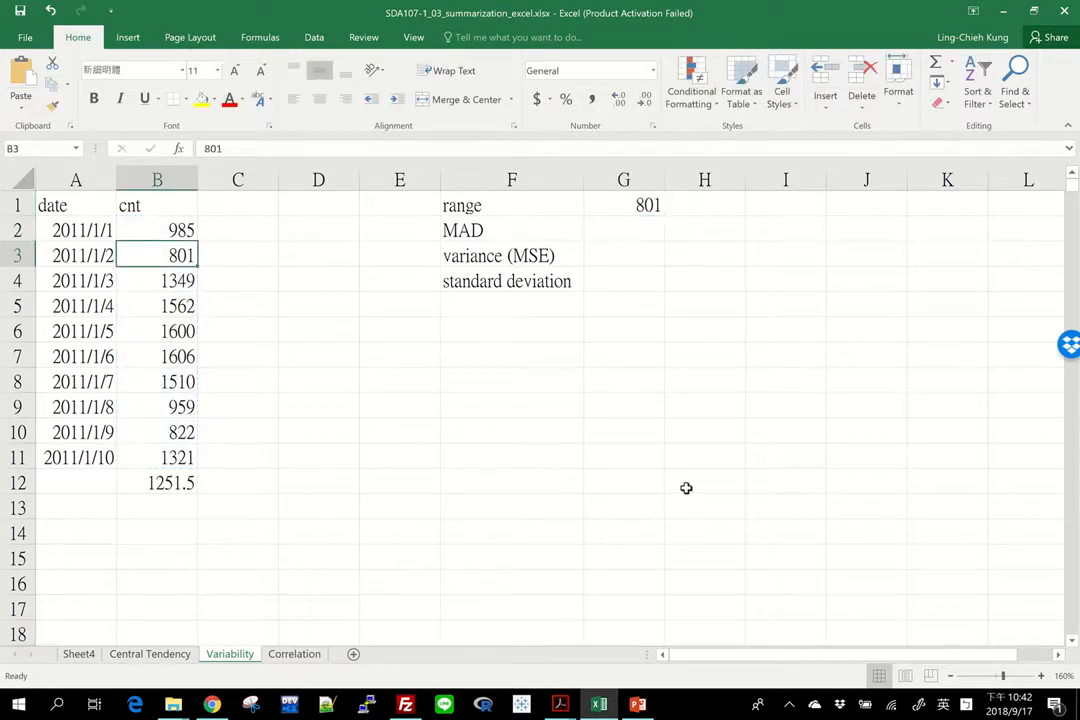
click(690, 197)
text(=max)
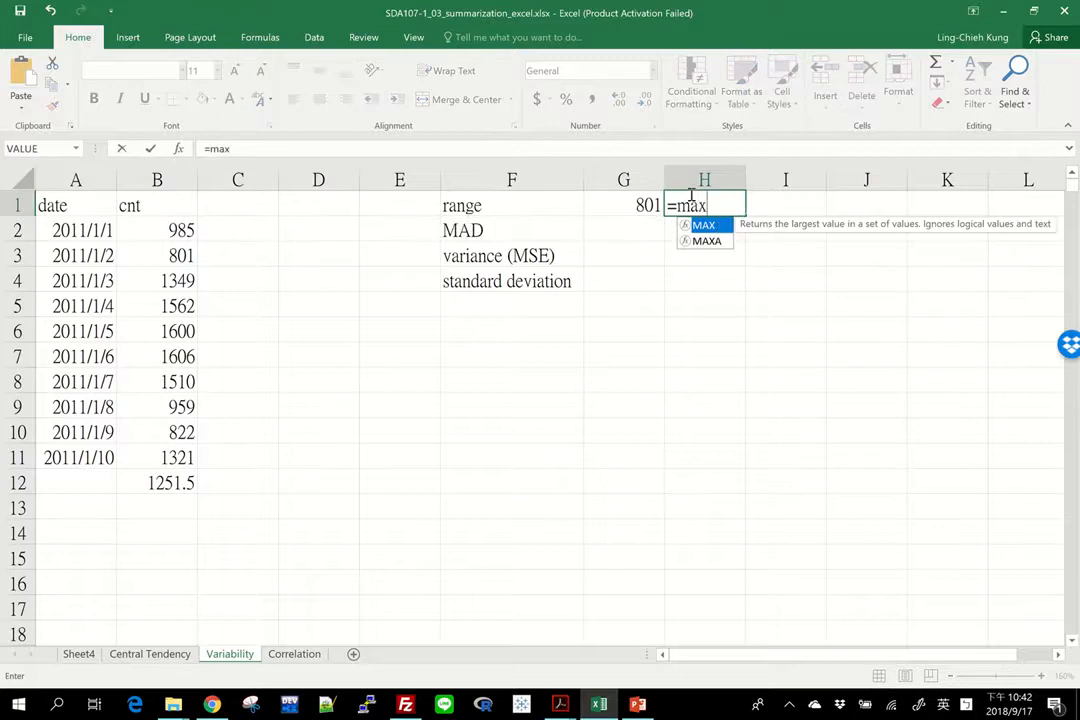
text(()
drag(157, 231, 157, 464)
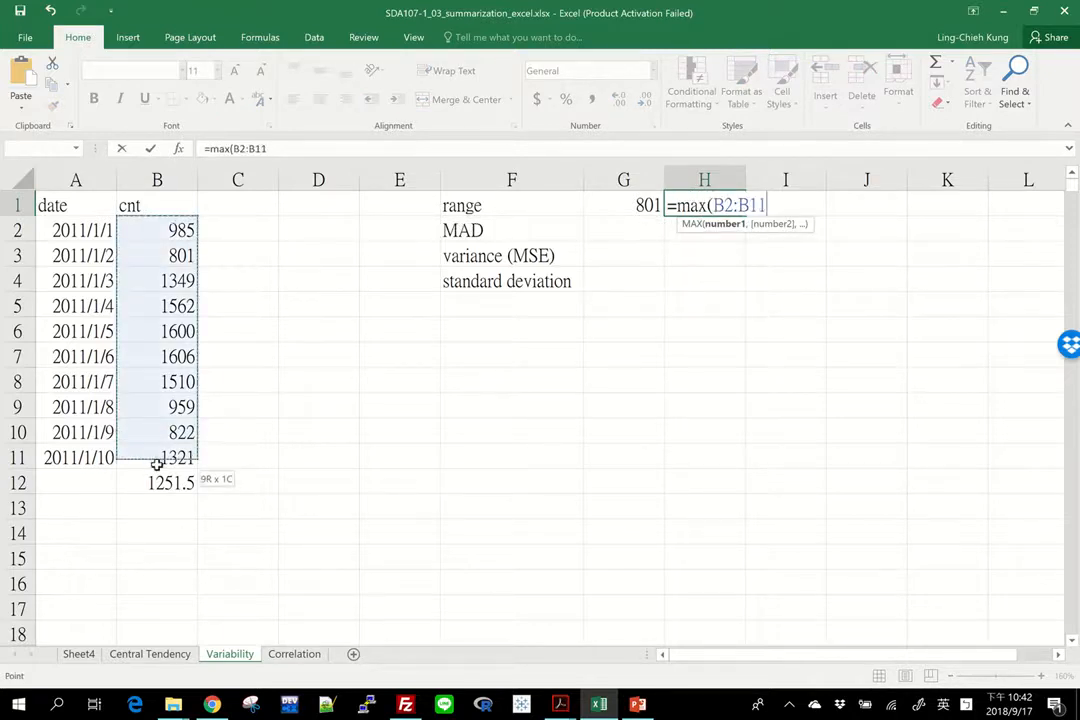
key(Return)
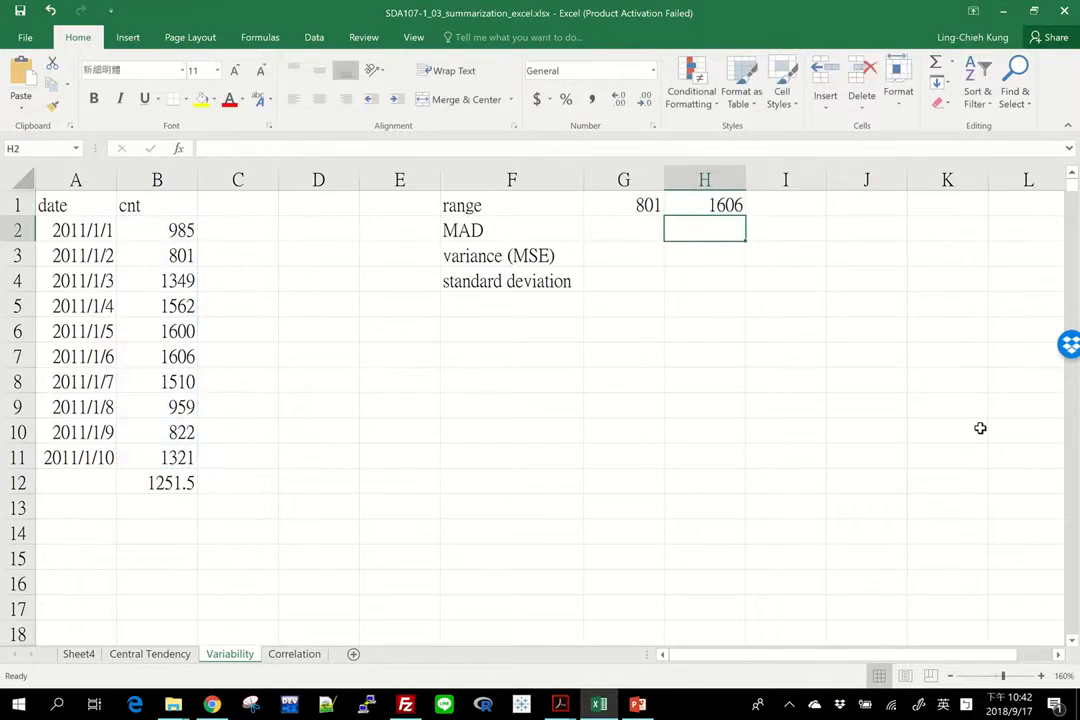
Step: Compute the range in I1 as H1 minus G1
key(Up)
key(Right)
text(=)
key(Left)
text(-)
key(Left)
key(Left)
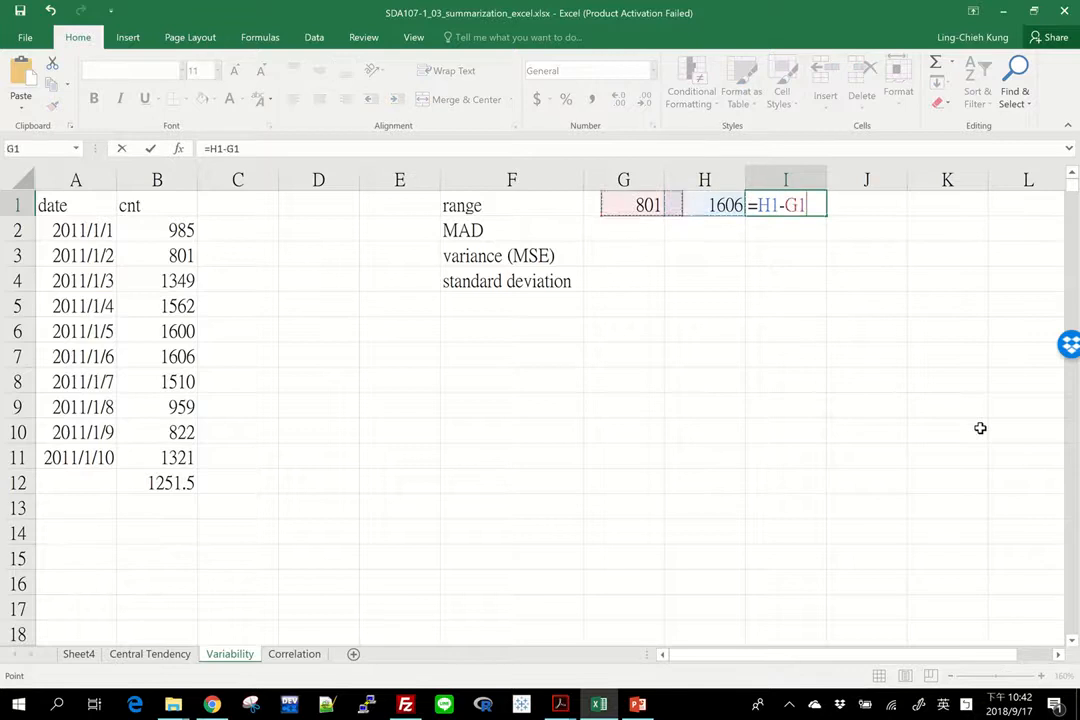
key(Return)
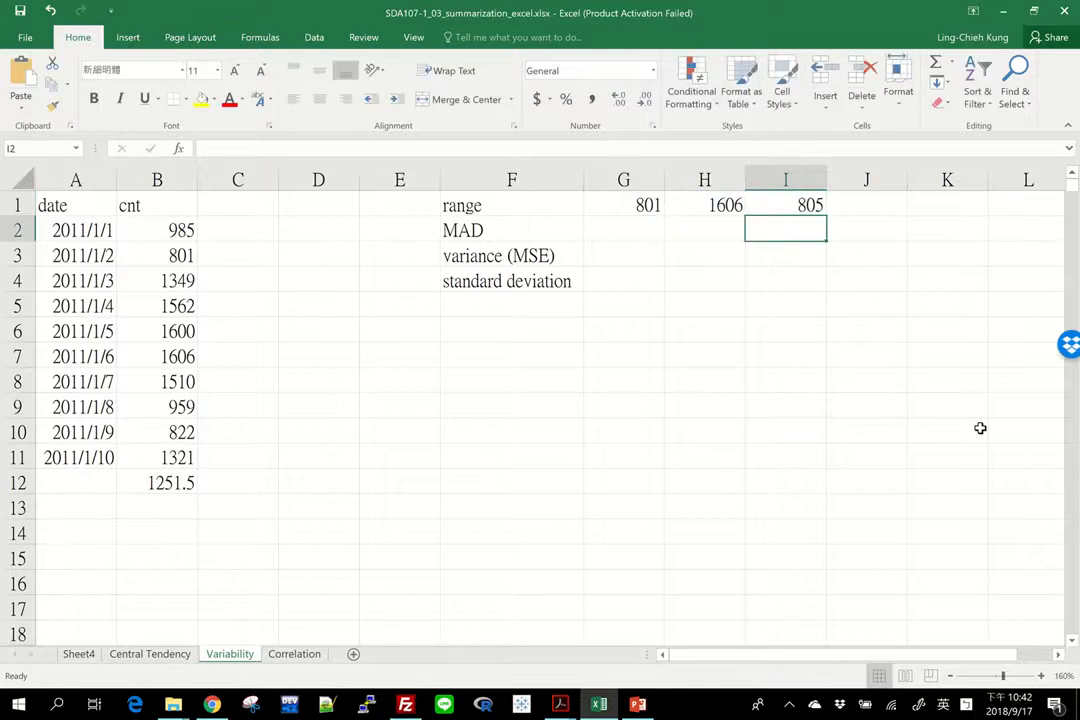
key(Left)
key(Left)
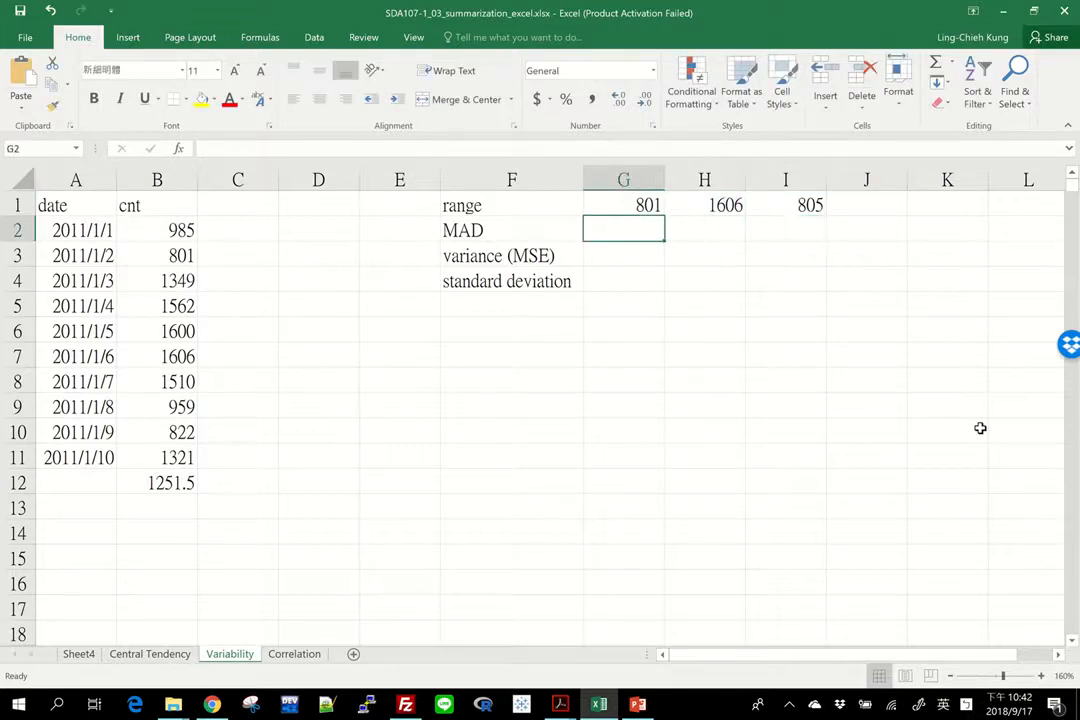
key(Left)
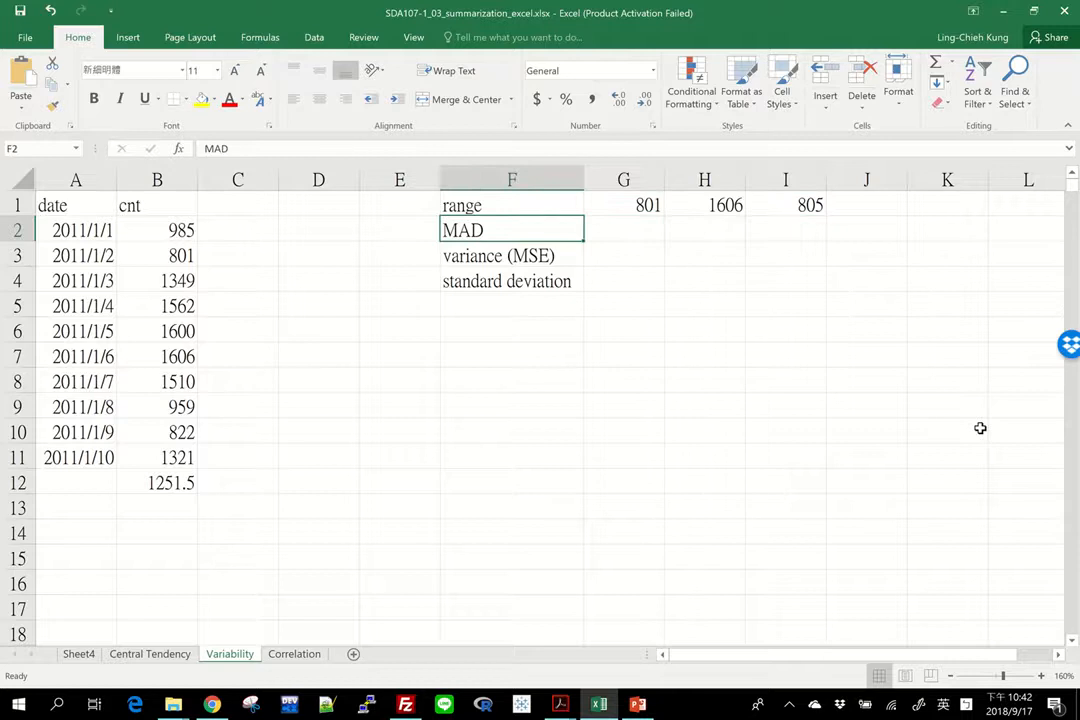
key(Right)
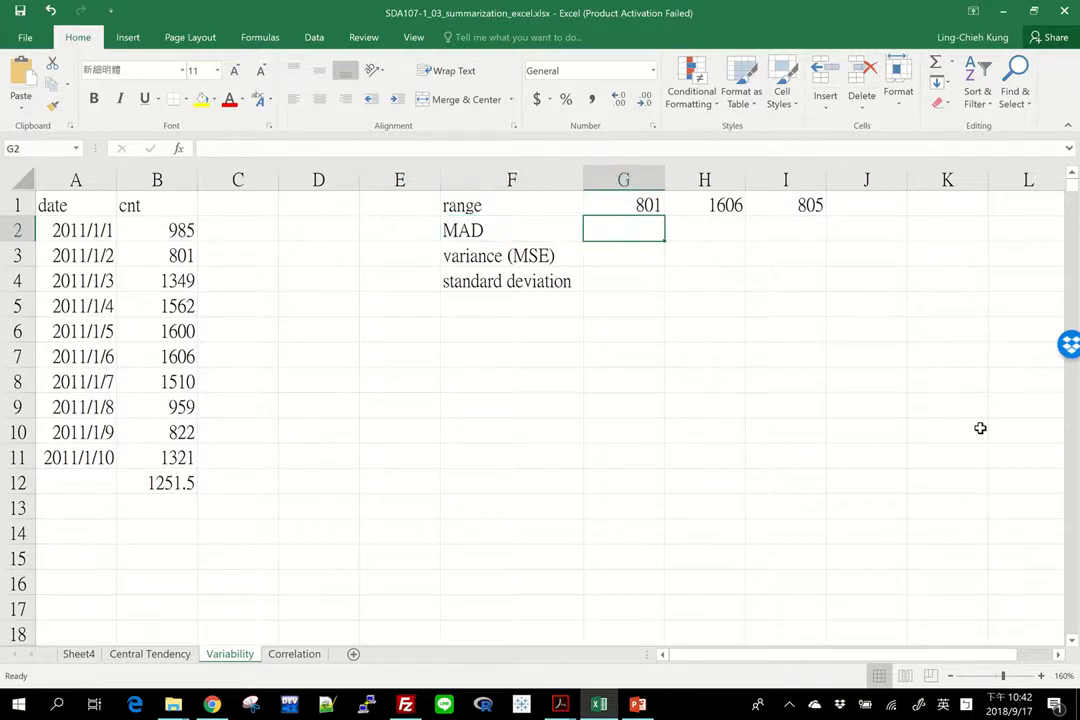
text(=mad)
key(BackSpace)
key(BackSpace)
key(BackSpace)
key(BackSpace)
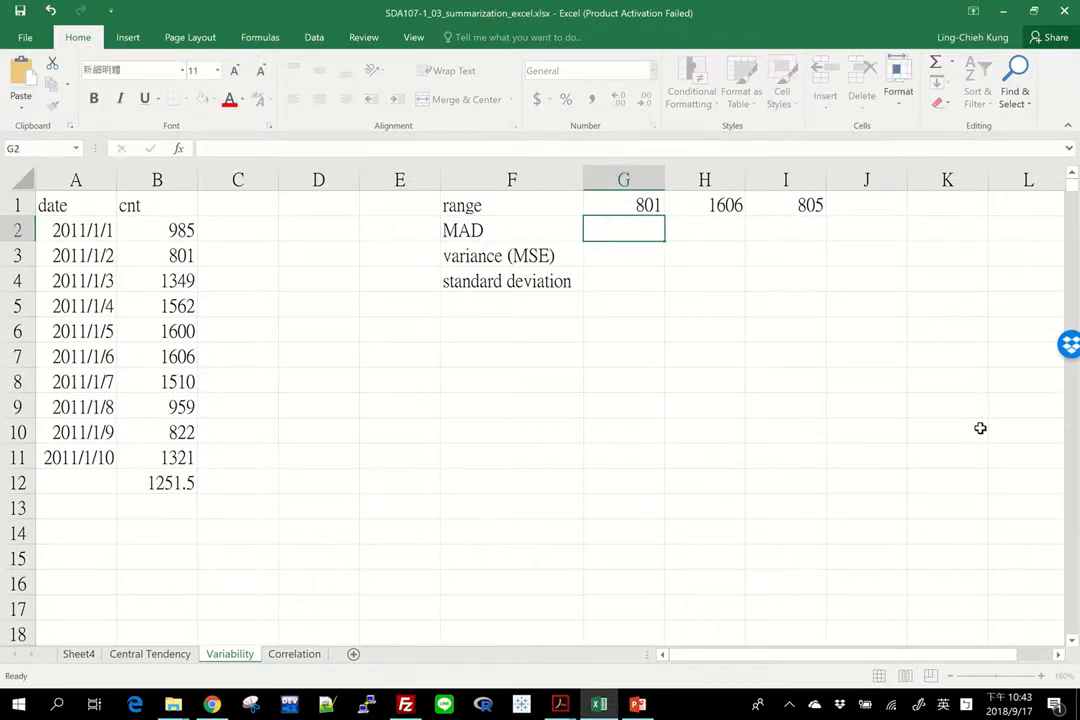
Step: Examine the cnt values and the AVERAGE formula in B12
click(622, 313)
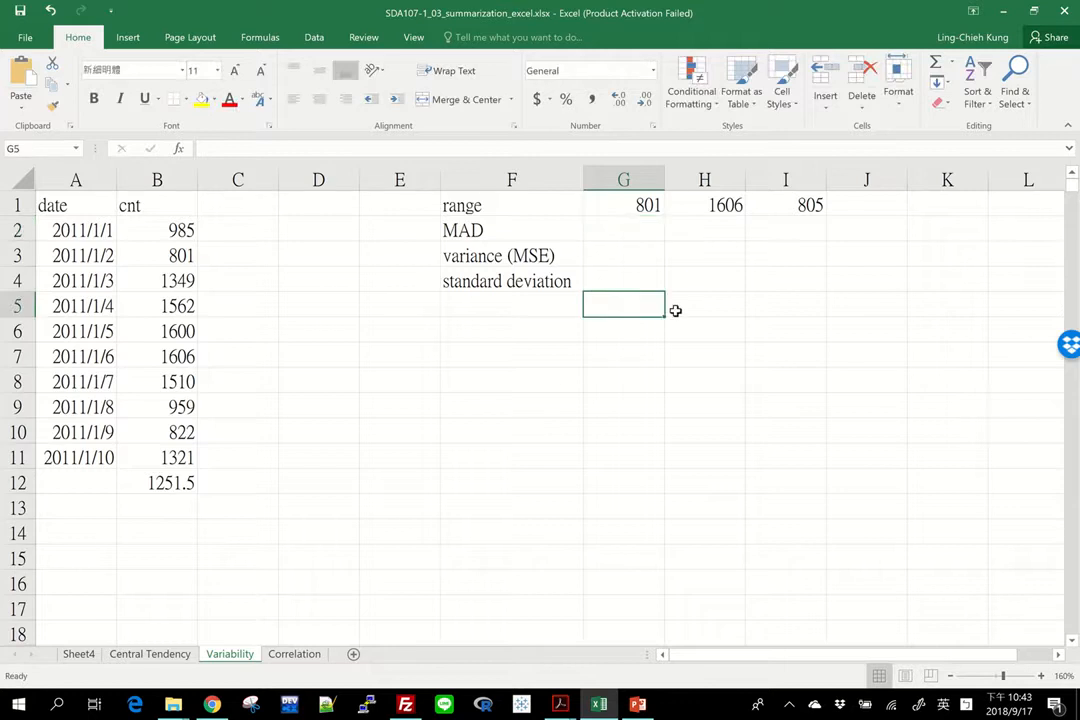
click(166, 206)
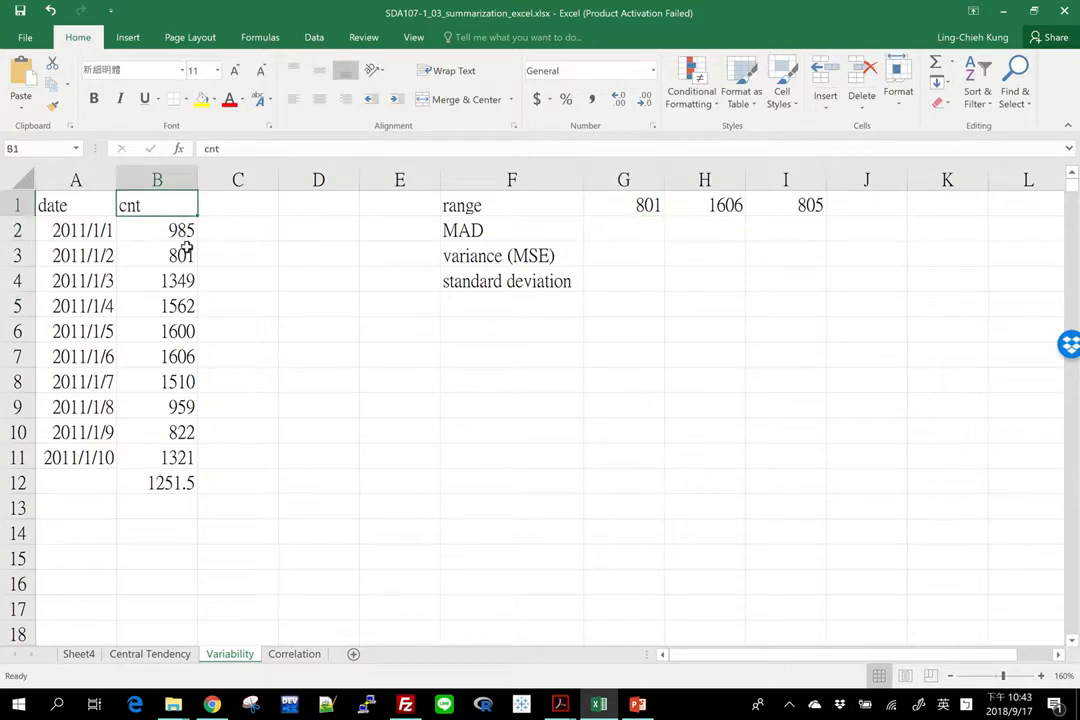
drag(175, 232, 159, 458)
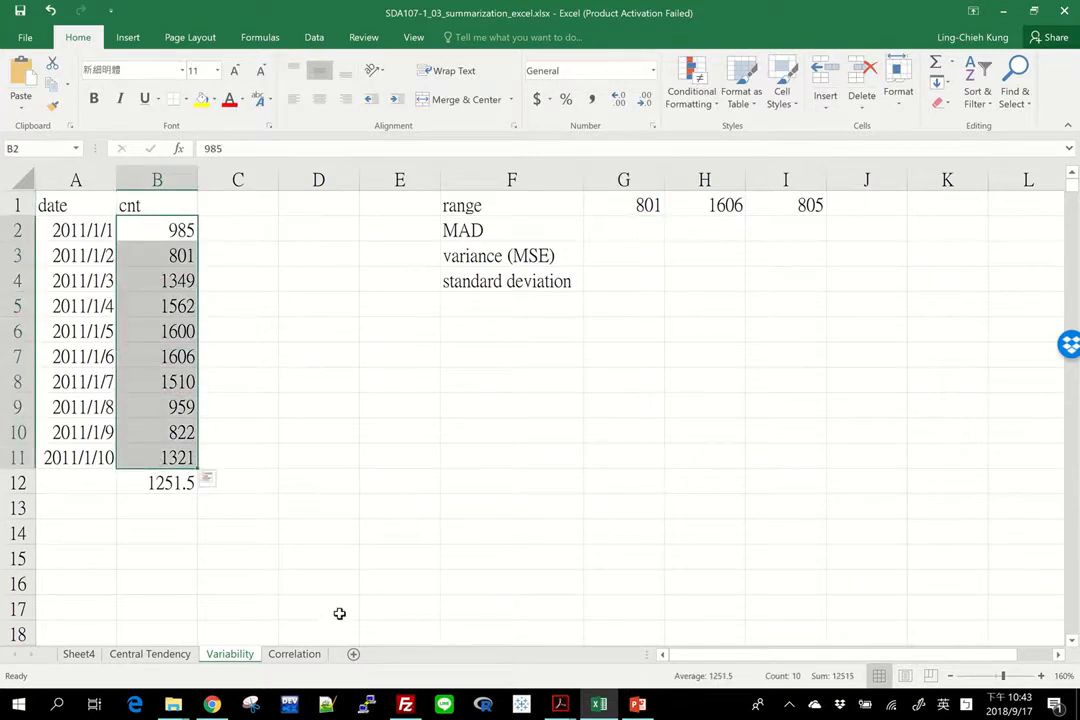
click(152, 485)
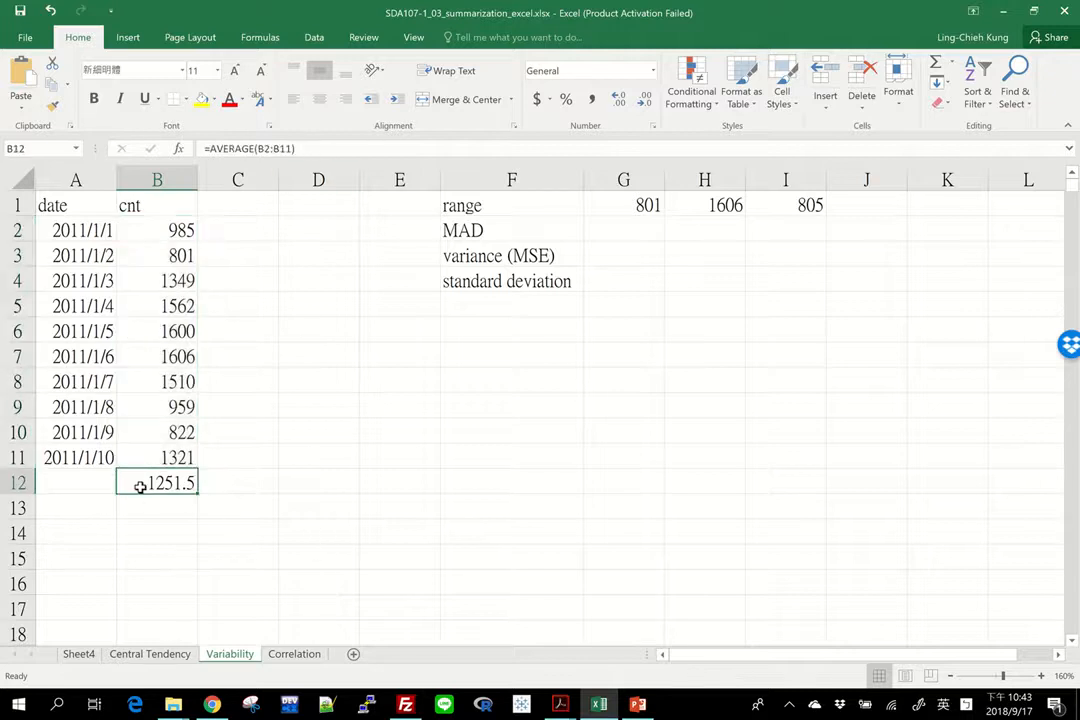
key(F2)
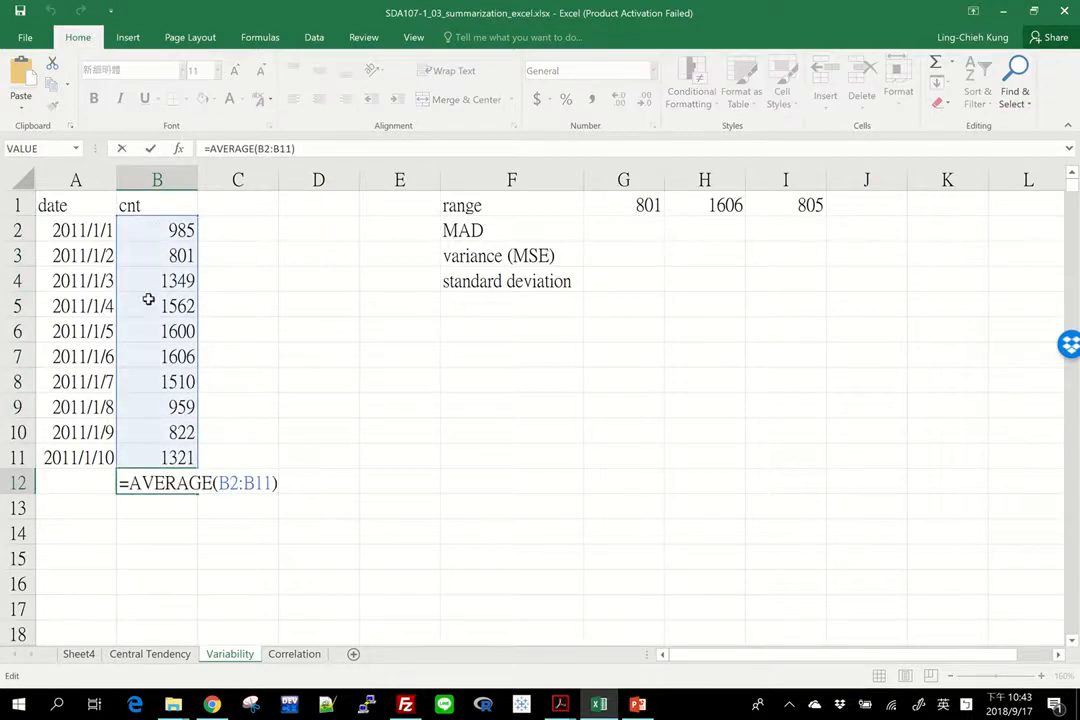
key(ctrl+Return)
Step: Add the header "cnt - average" in C1
click(260, 205)
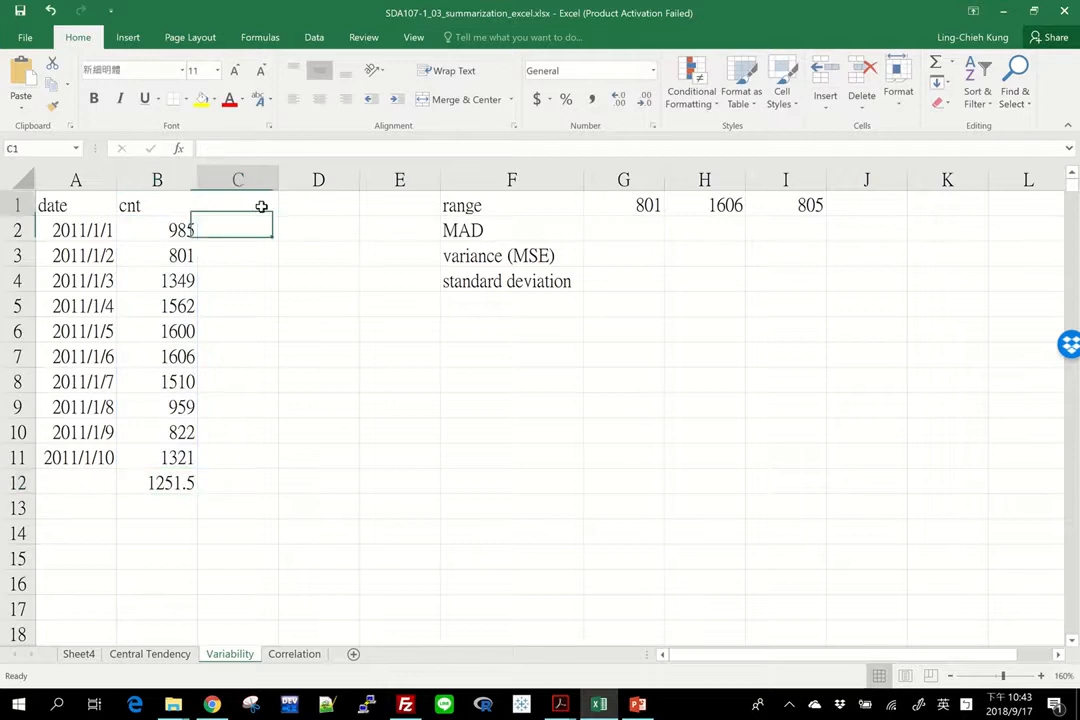
text(cnt)
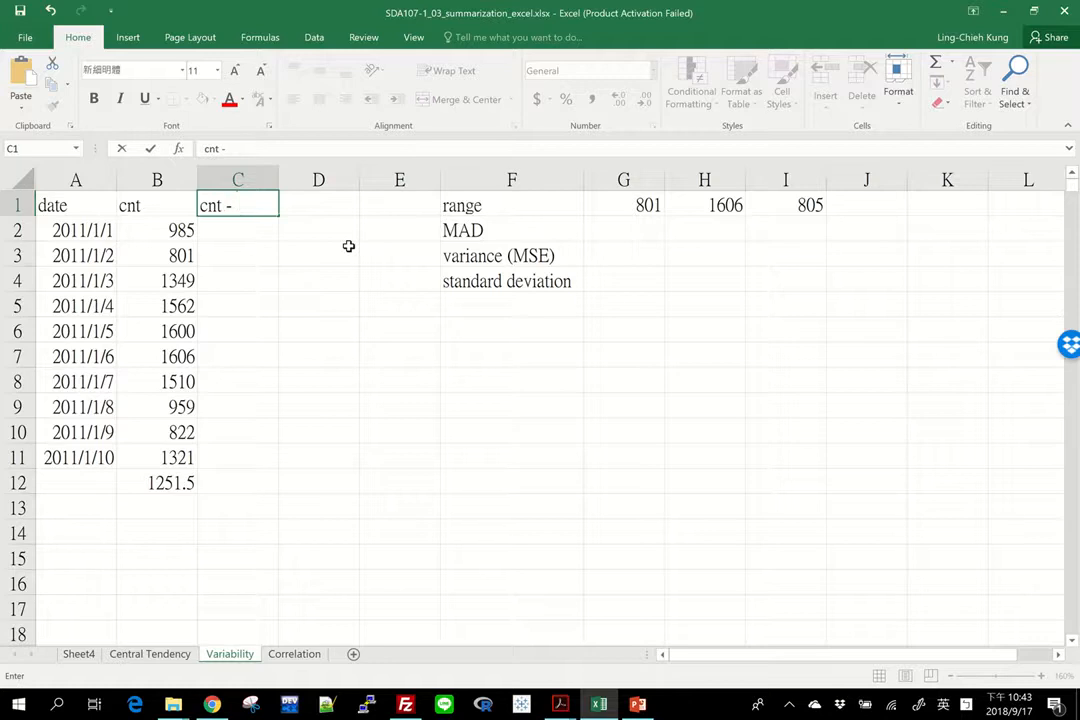
text(- average)
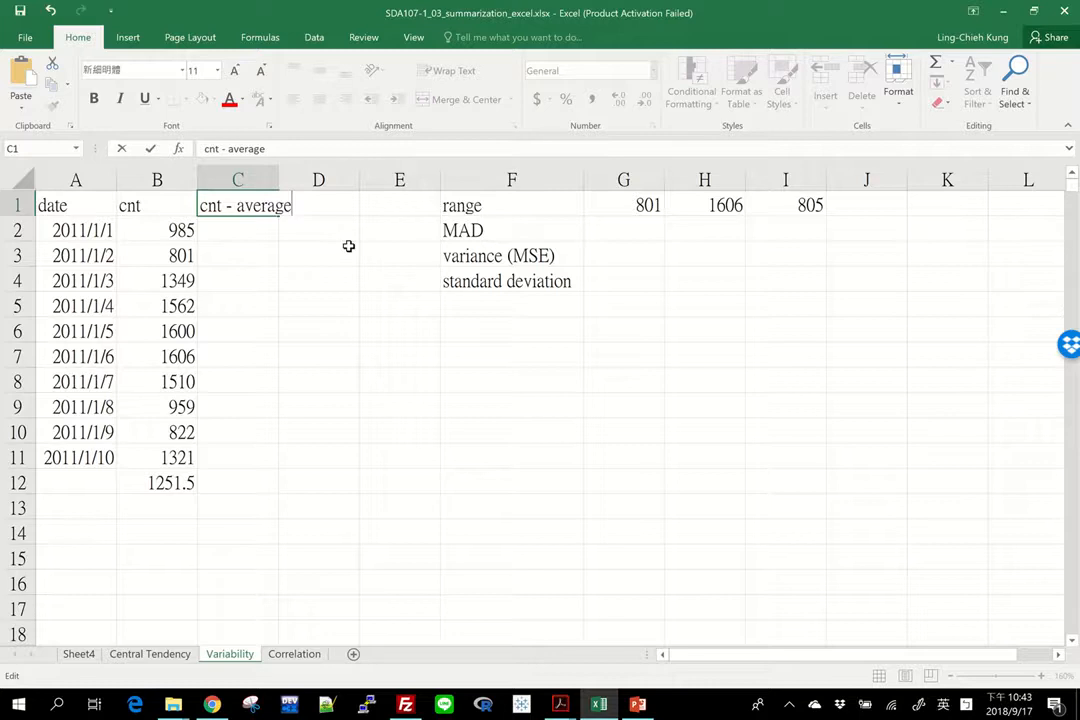
key(Return)
Step: Enter the formula =B2-$B$12 in C2 with an absolute reference to the average cell
text(=B2-)
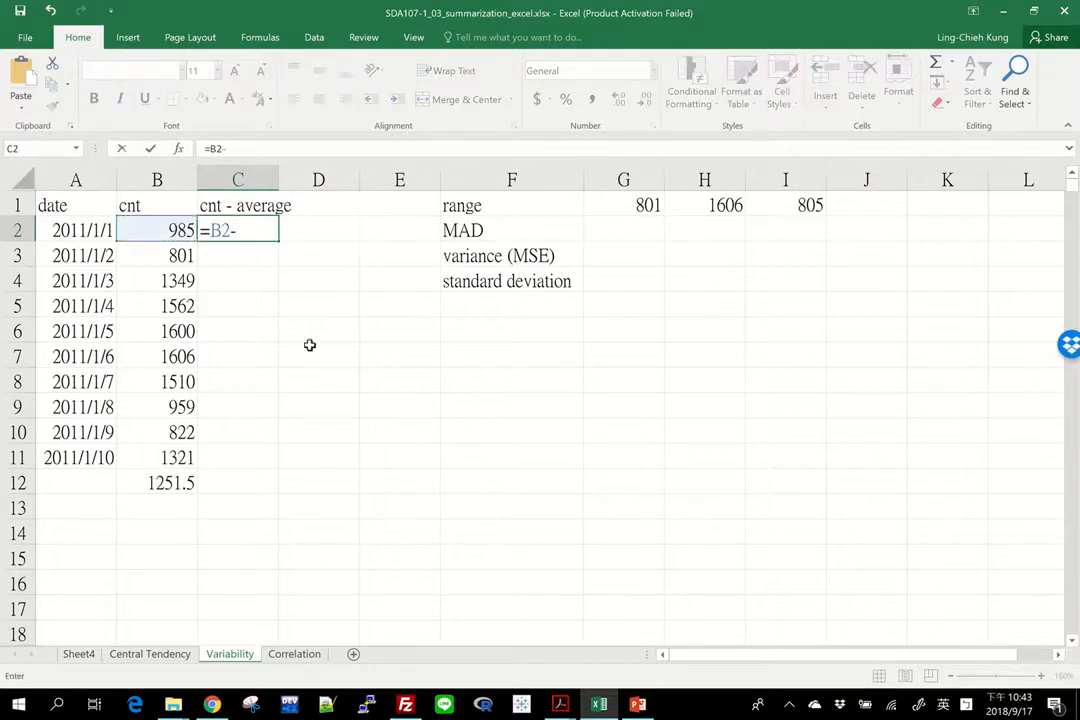
click(155, 483)
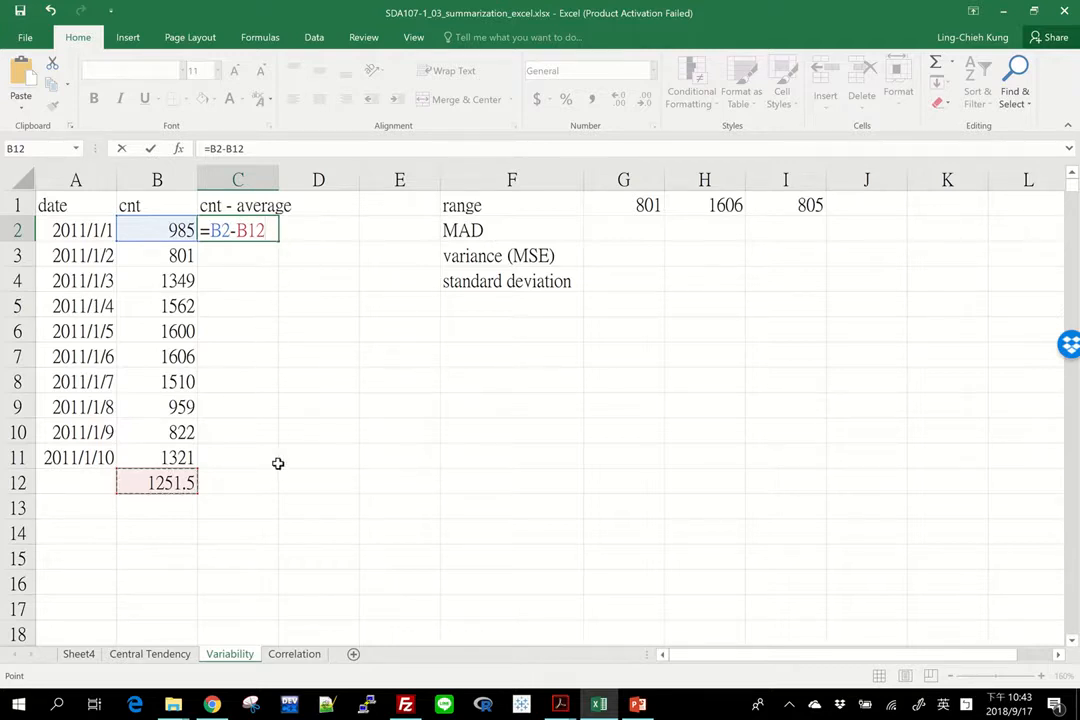
key(F4)
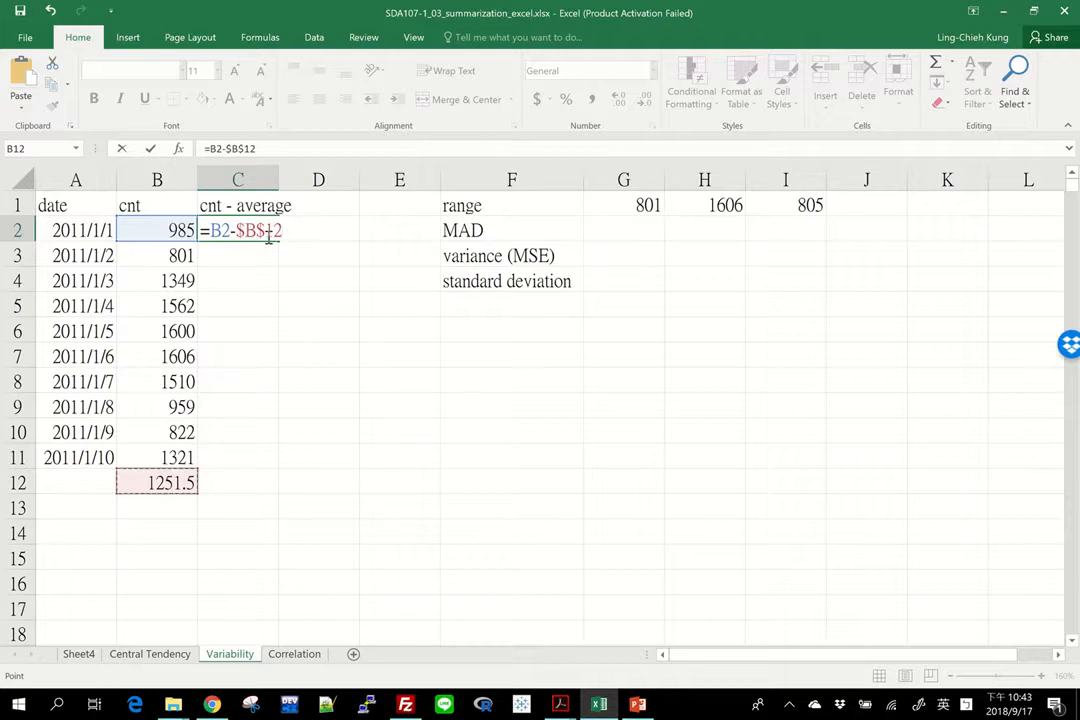
key(Return)
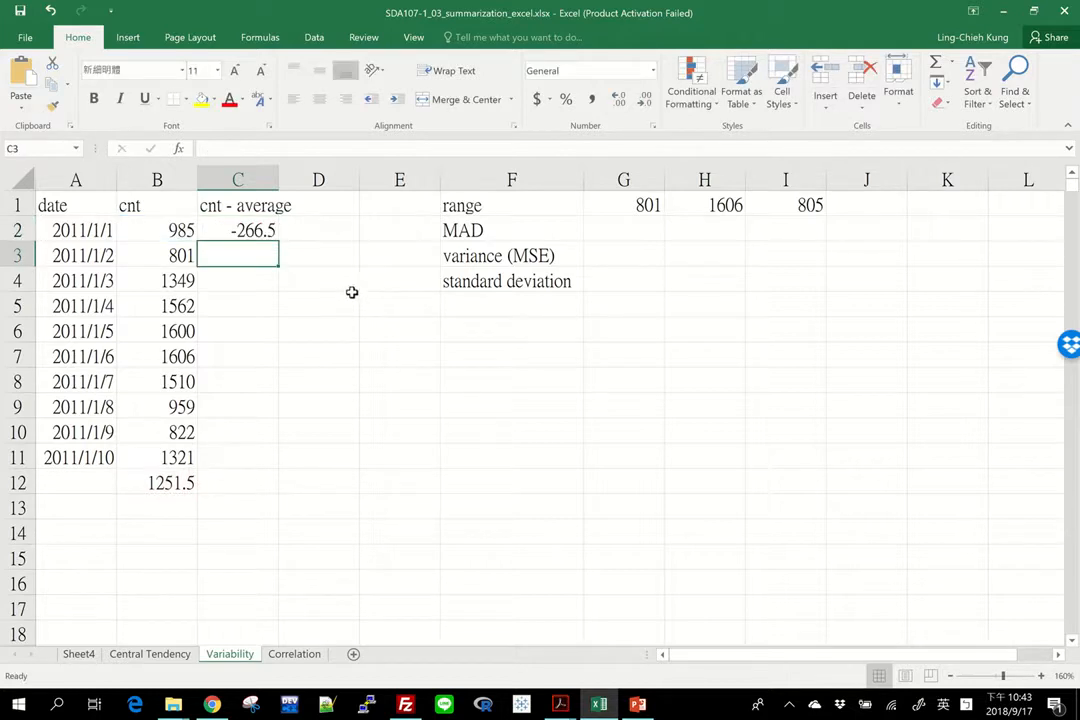
Step: Fill C2's deviation formula down to C11 and widen column C
click(262, 233)
double_click(277, 238)
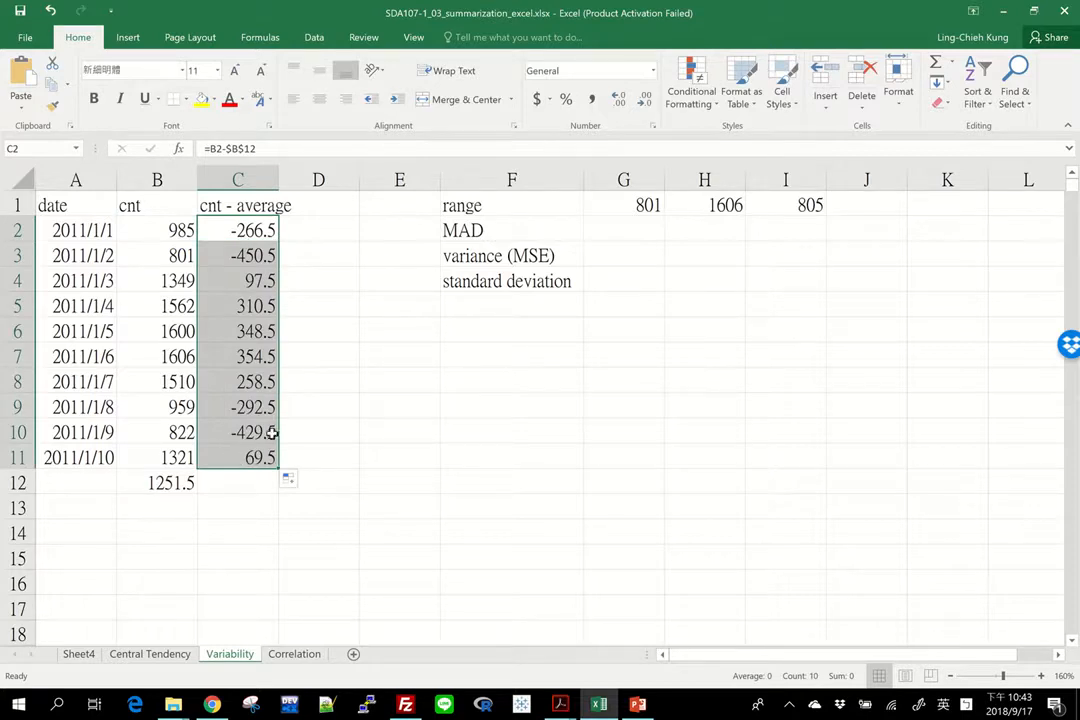
drag(279, 182, 300, 182)
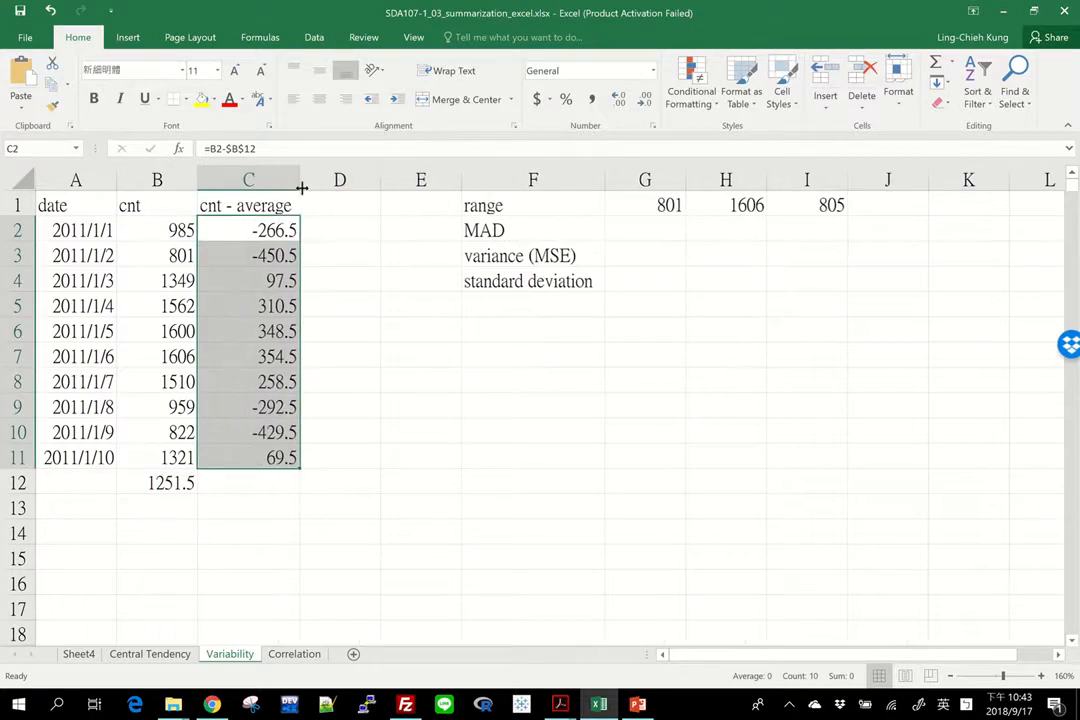
Step: Add the header "|cnt - average|" in D1
click(354, 207)
text(|)
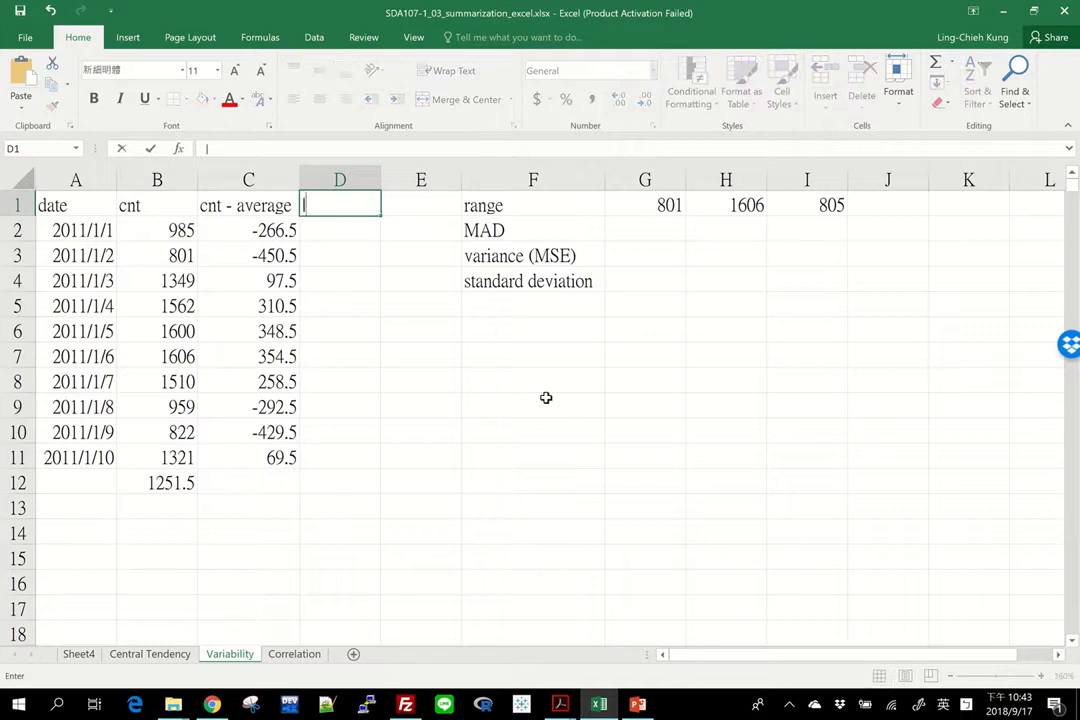
text(cnt - avera)
text(age)
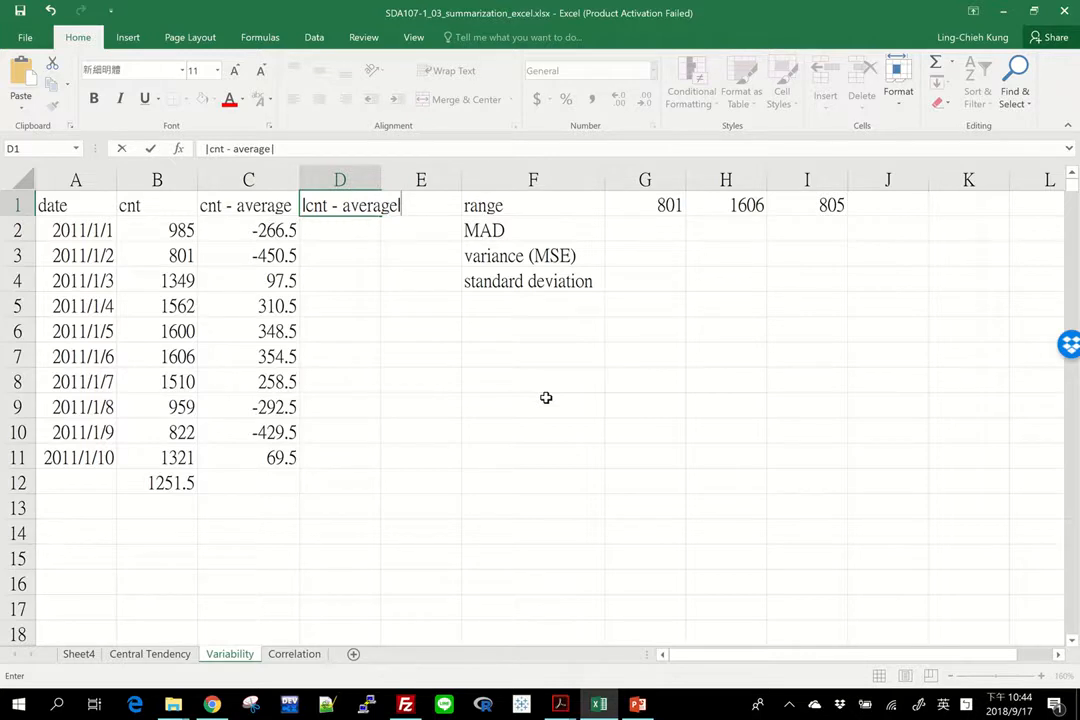
key(Return)
Step: Enter the formula =ABS(C2) in D2 to get the absolute deviation
text(=)
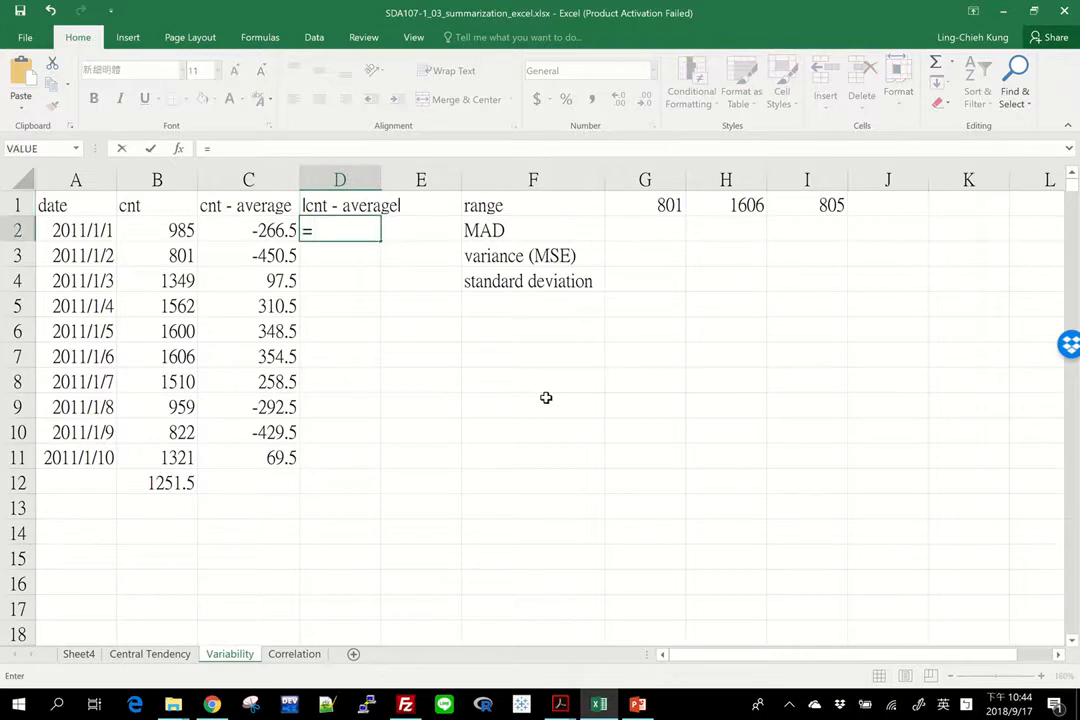
text(abs)
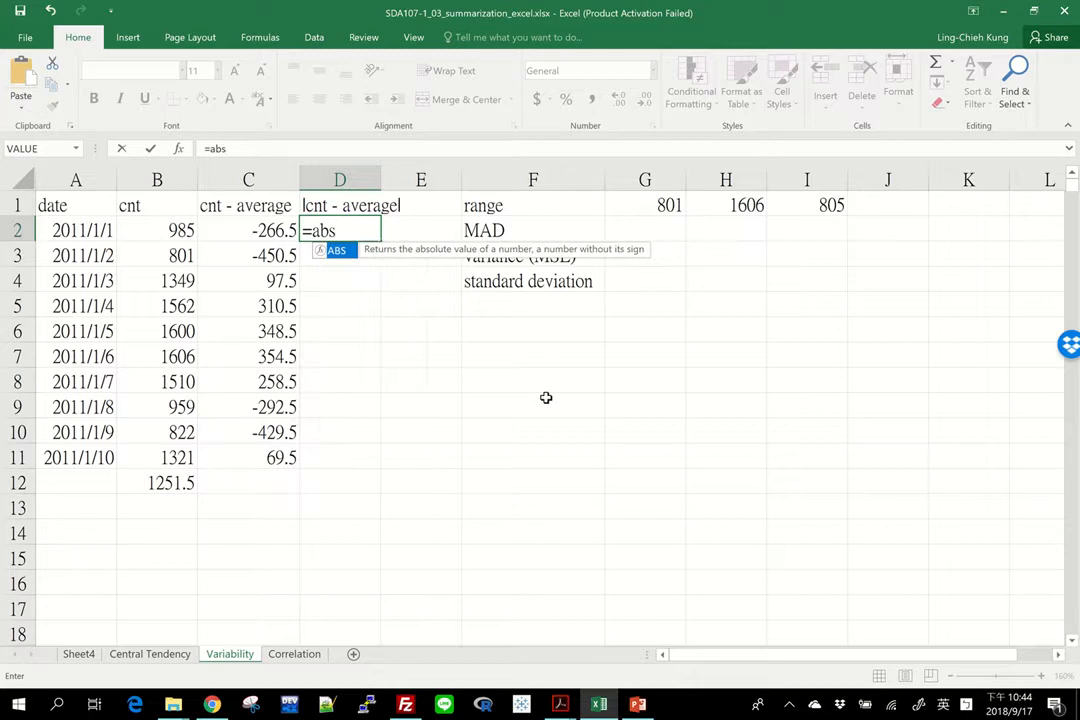
text(()
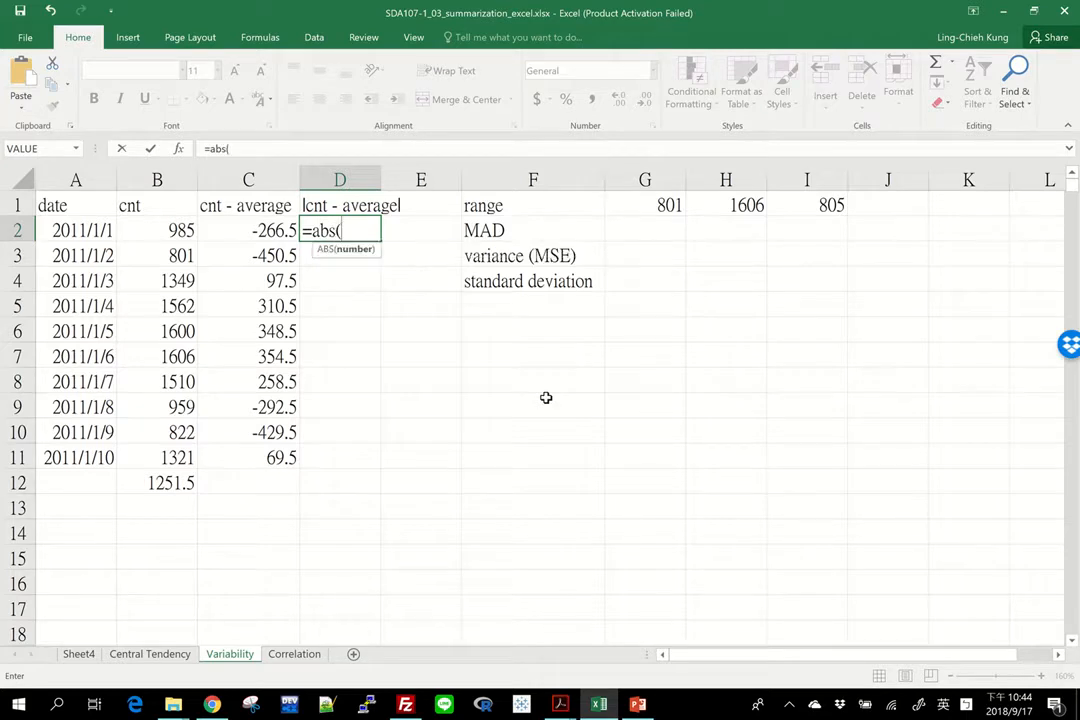
click(251, 231)
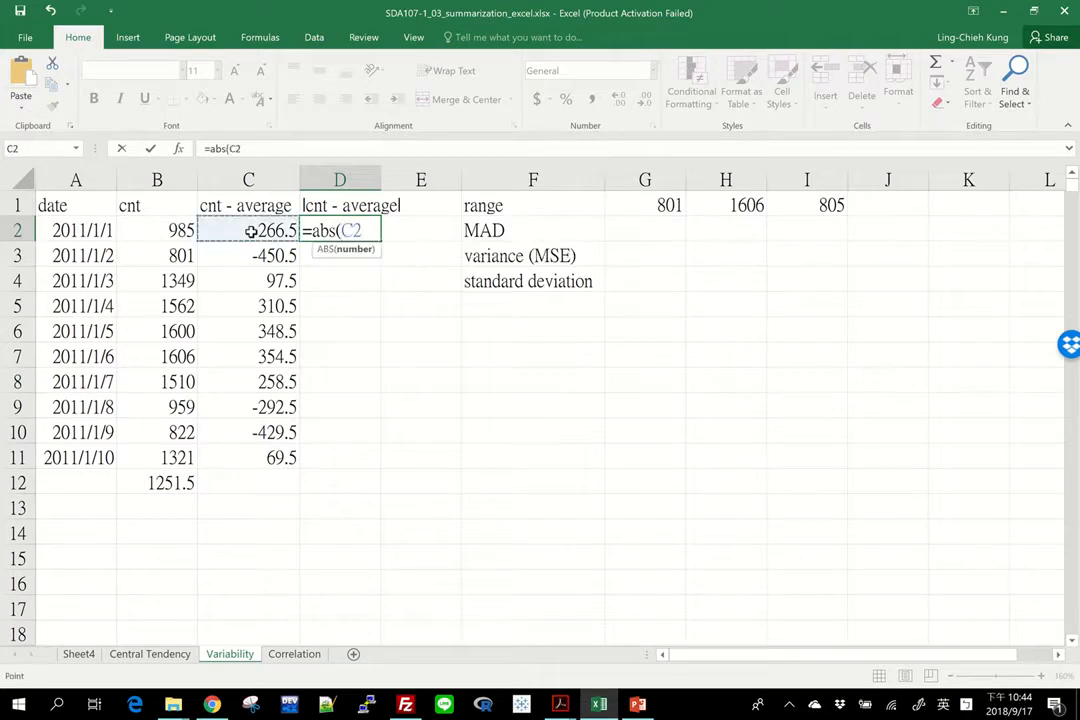
key(Return)
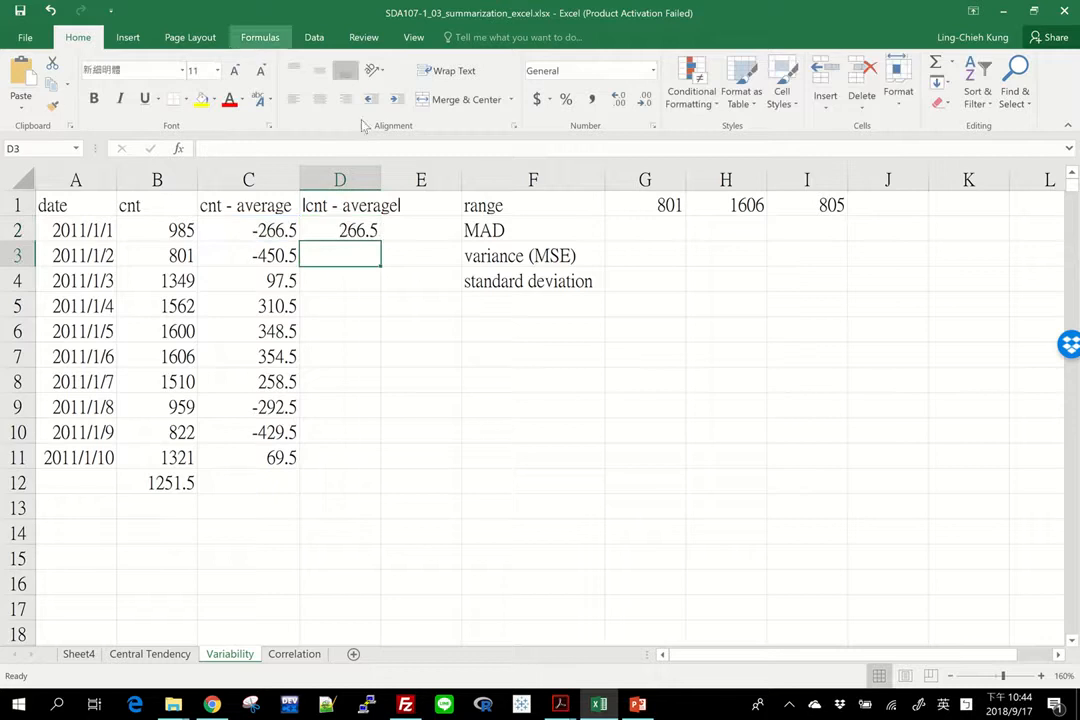
Step: Fill D2's absolute-deviation formula down to D11 and widen column D
click(350, 231)
double_click(380, 243)
drag(380, 178, 408, 178)
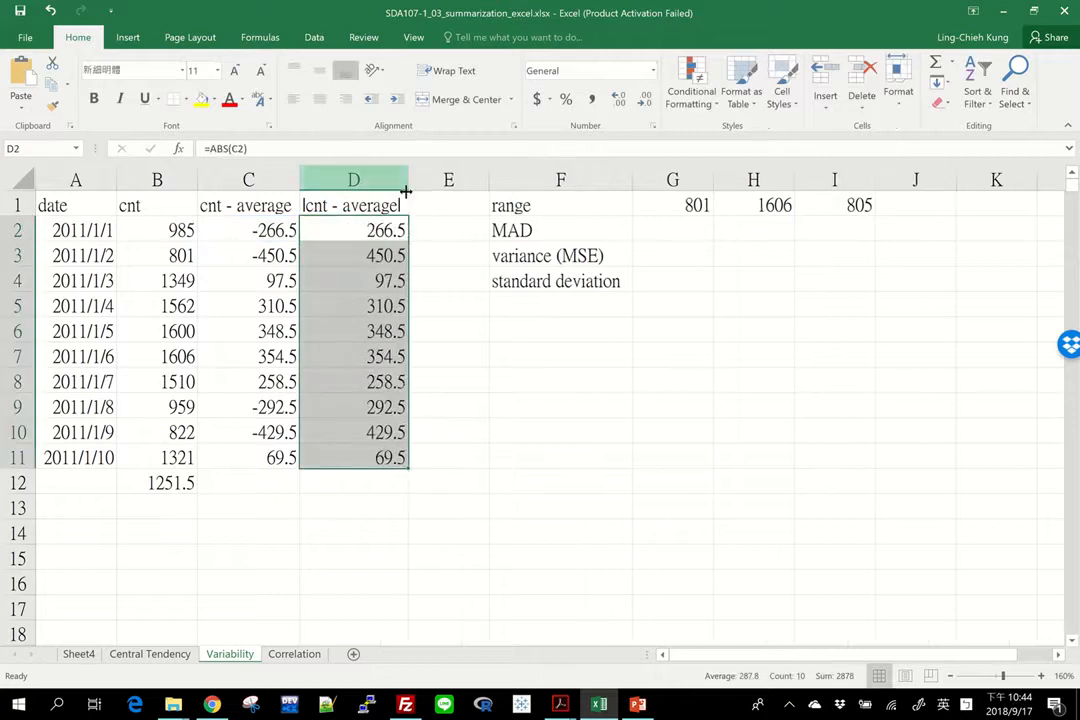
Step: Insert two blank columns before the statistics labels and their values
drag(552, 178, 674, 180)
right_click(673, 180)
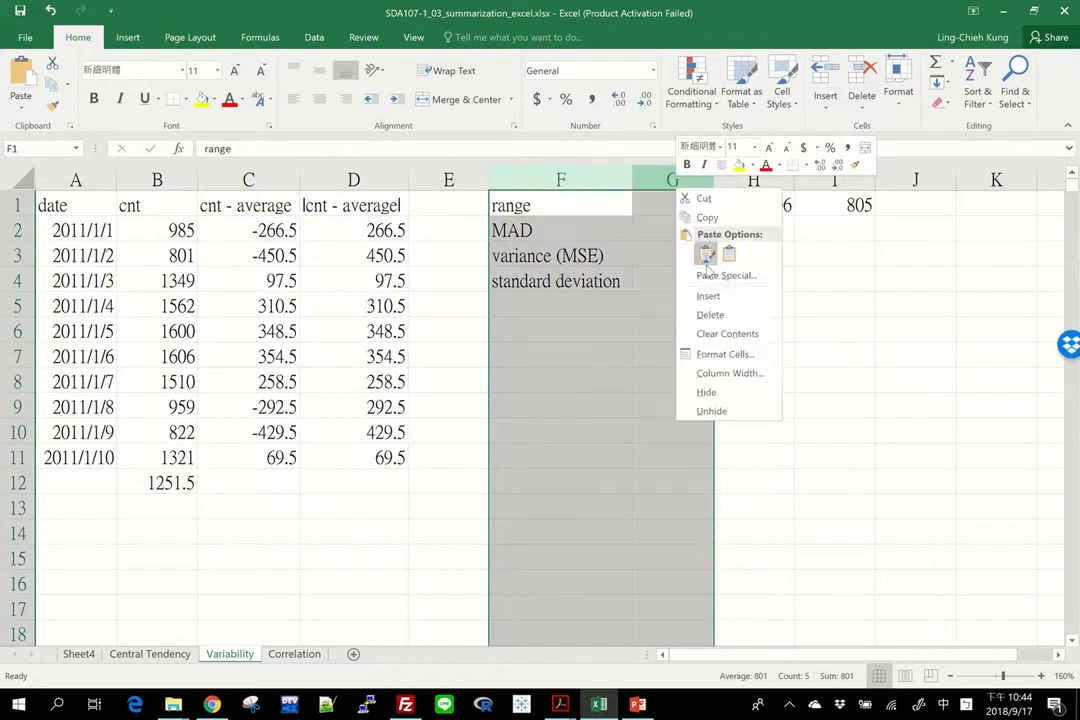
click(718, 295)
Step: Sum the absolute deviations in D12 with =SUM(D2:D11)
click(448, 214)
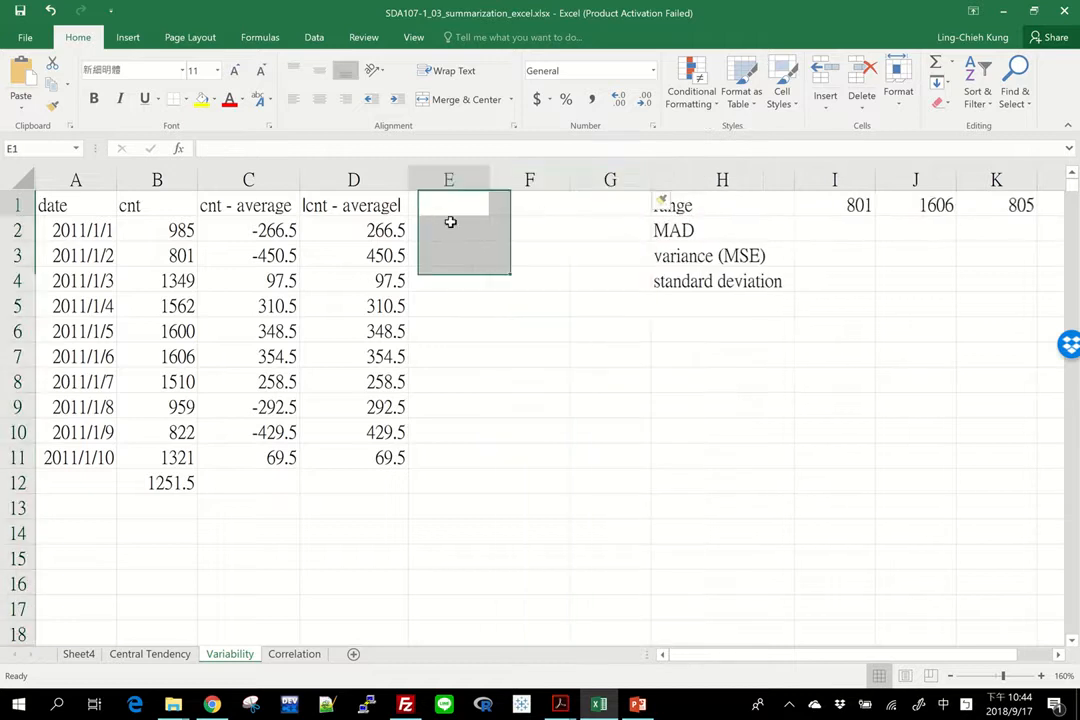
click(370, 487)
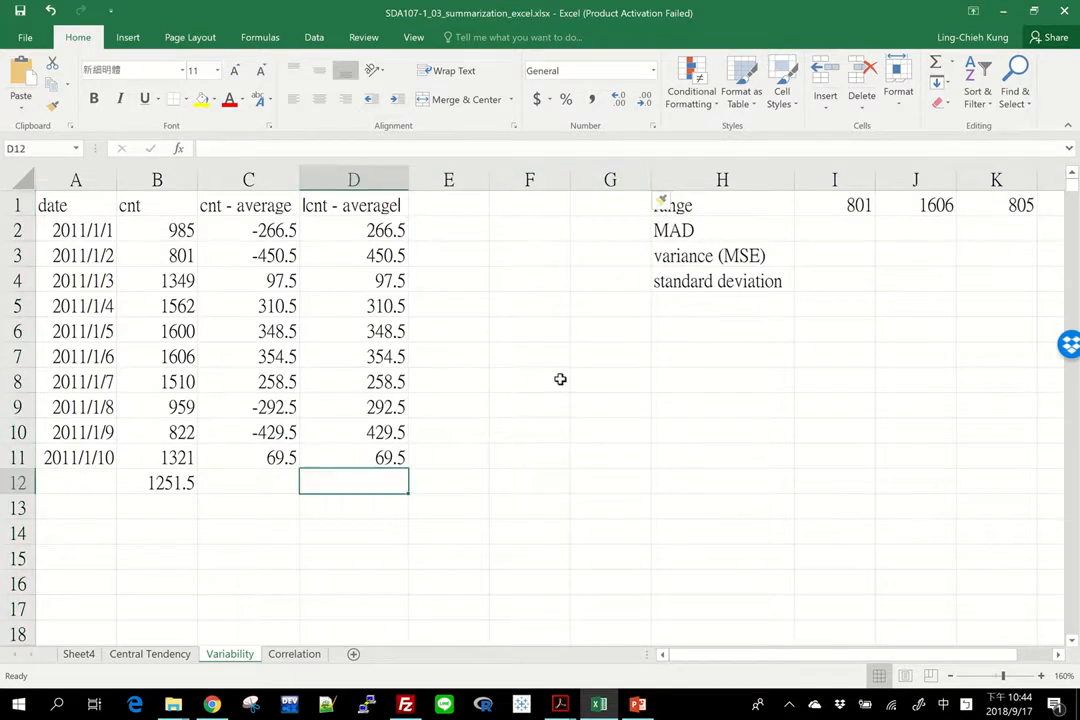
text(=ㄋㄩ)
key(BackSpace)
key(BackSpace)
key(shift)
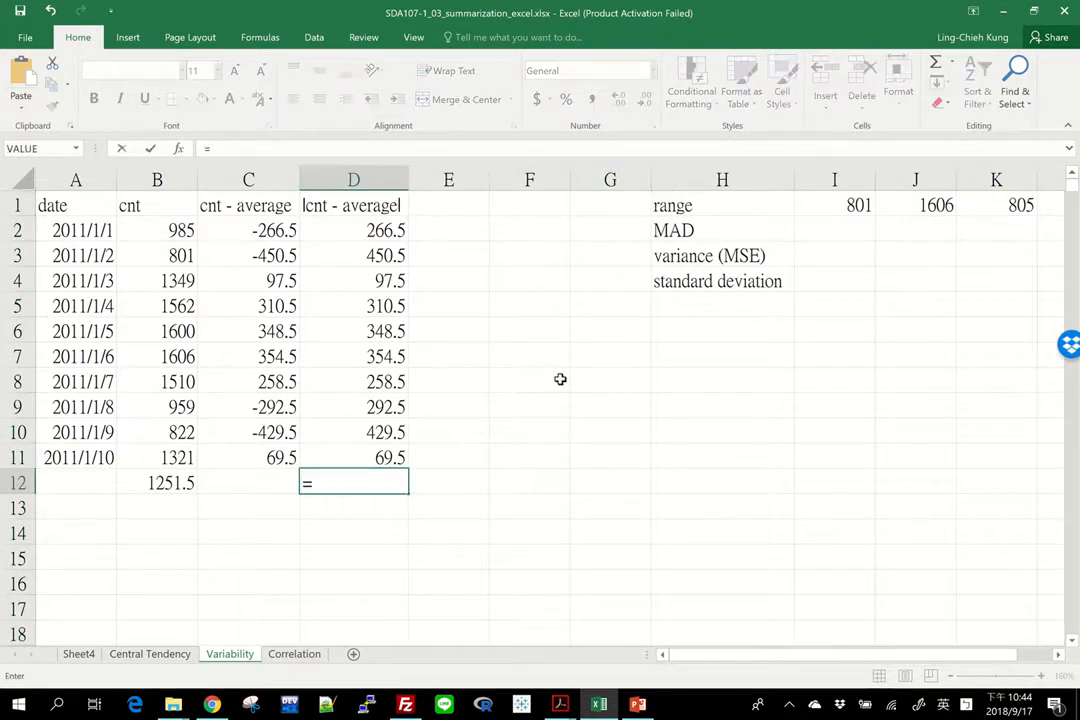
text(sum()
key(Up)
key(shift+Up)
key(shift+Up)
key(shift+Up)
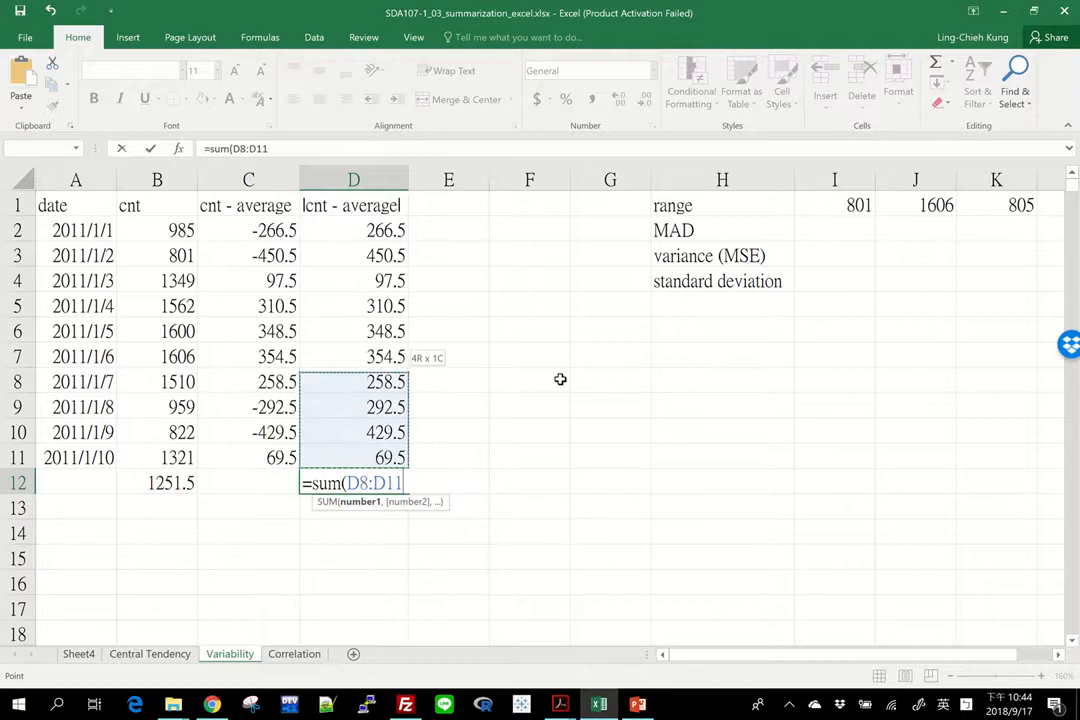
key(shift+Up)
key(shift+Up)
key(shift+Up)
key(shift+Up)
key(shift+Up)
key(shift+Up)
key(shift+Up)
key(shift+Down)
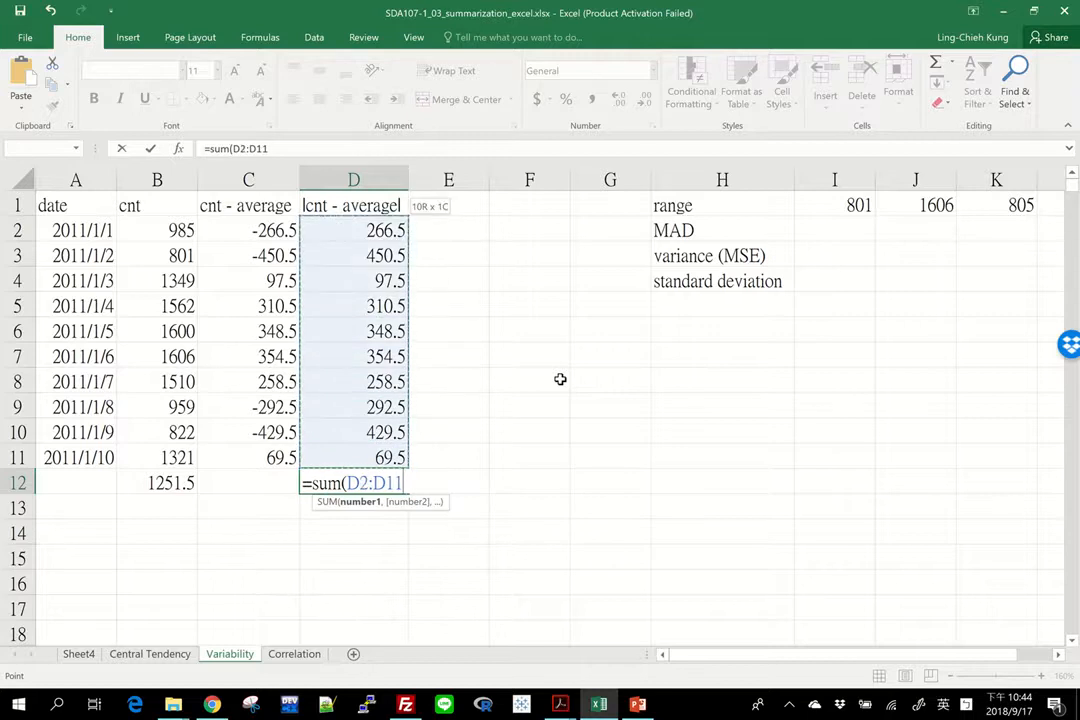
key(Return)
Step: Compute the MAD in E12 as =D12/COUNT(D2:D11) and move the result into the cell beside the MAD label
key(Up)
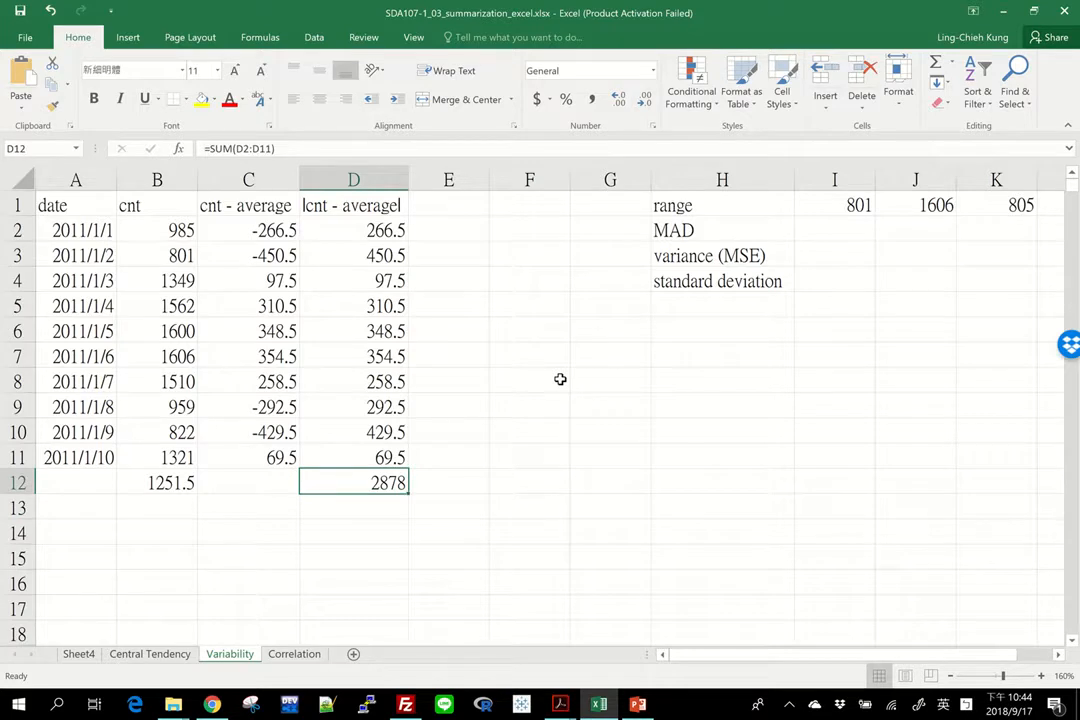
key(Right)
text(=)
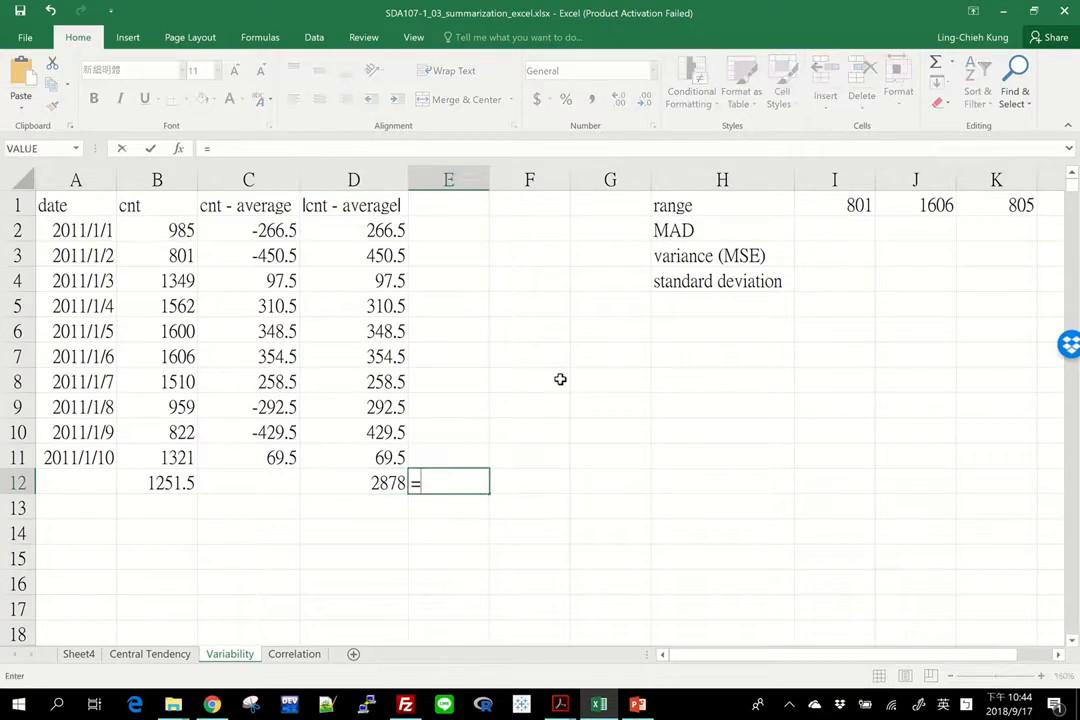
key(Left)
text(/)
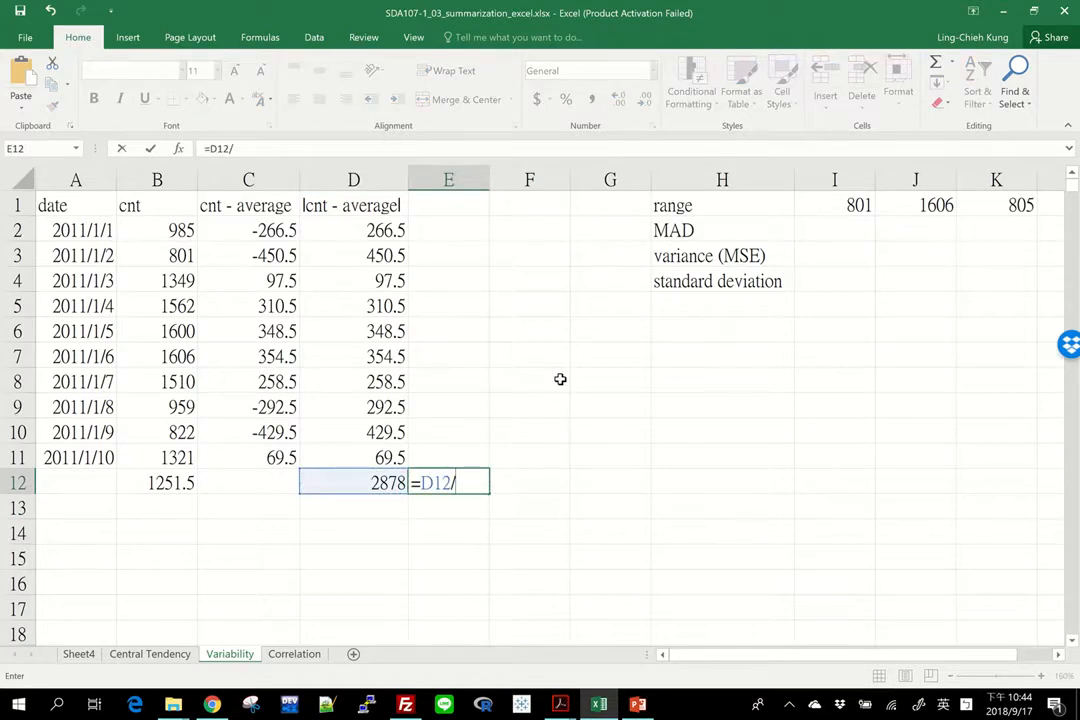
text(count()
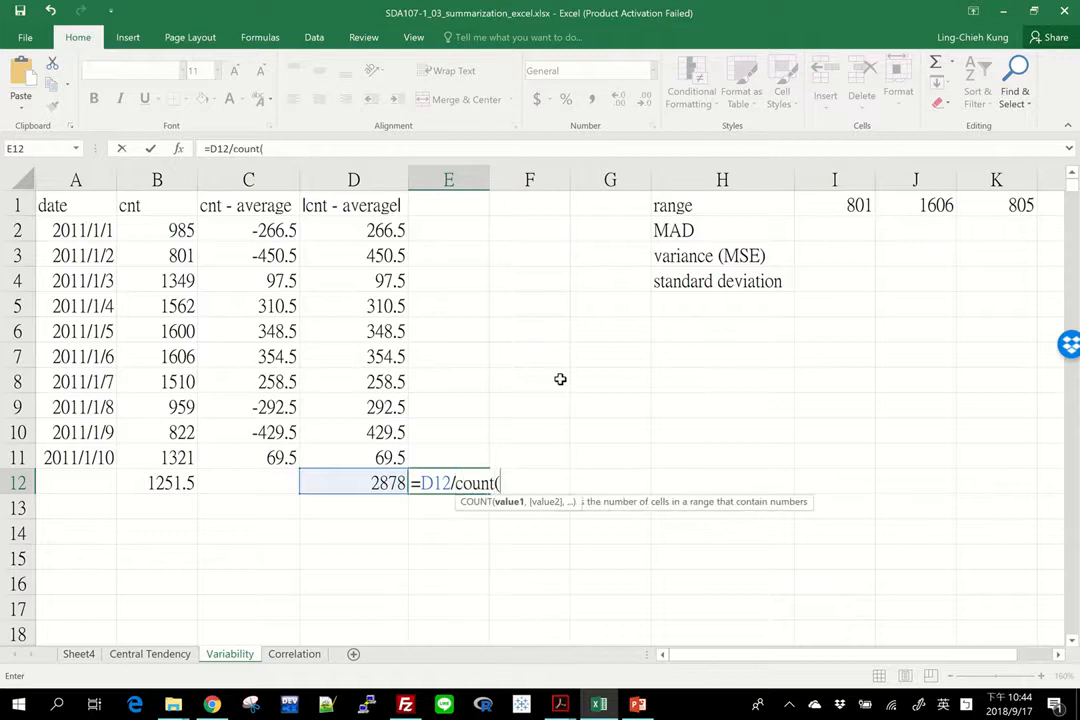
drag(352, 452, 330, 230)
text())
key(Return)
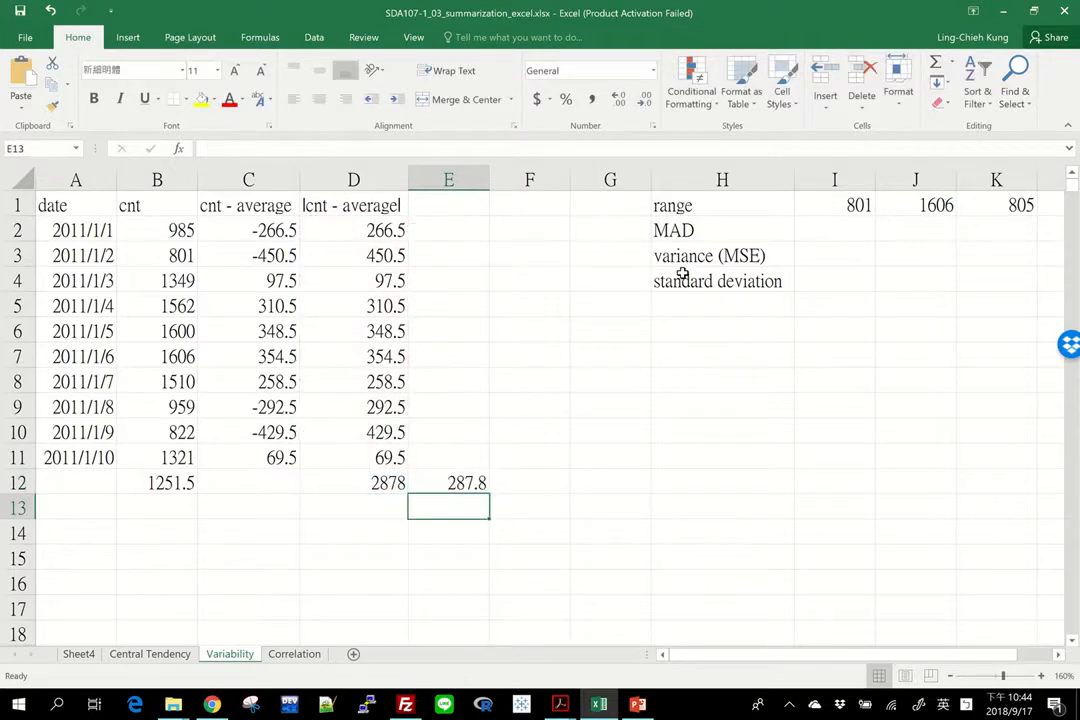
key(Up)
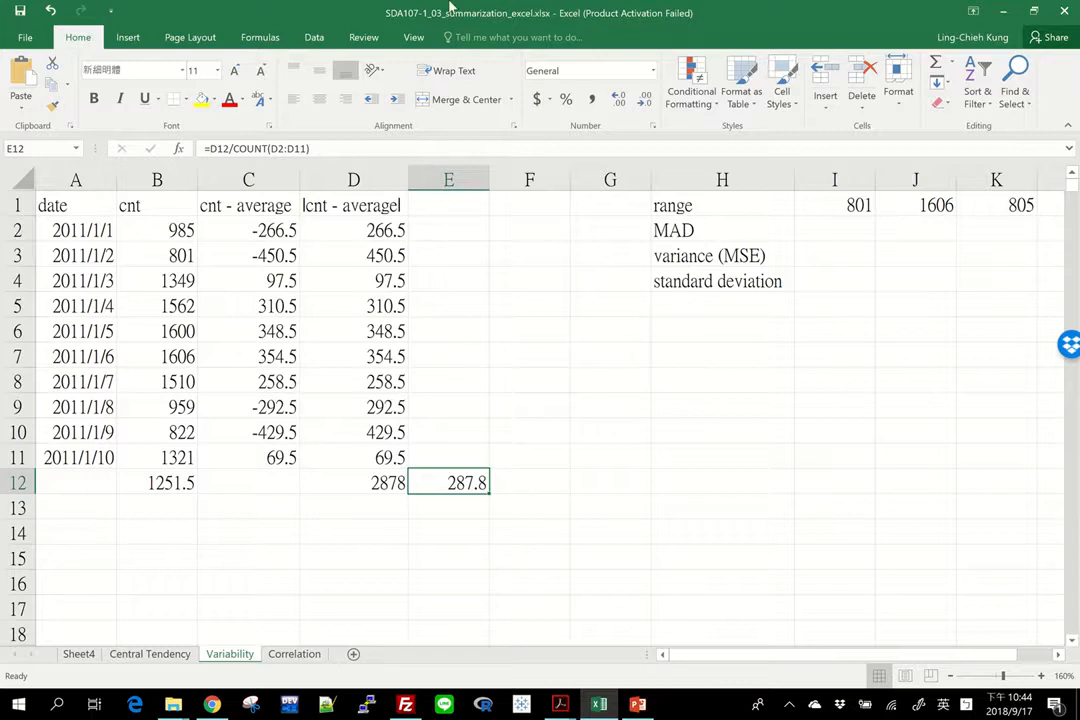
mouse_move(450, 7)
drag(480, 498, 862, 242)
drag(605, 180, 545, 176)
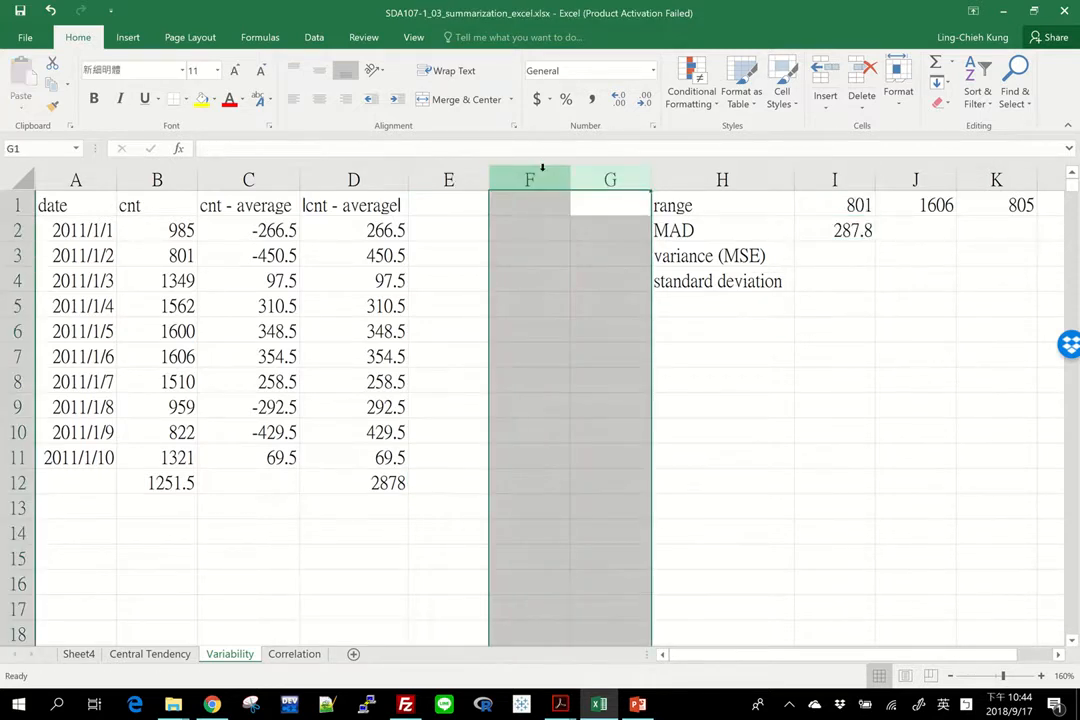
right_click(546, 176)
click(747, 325)
click(700, 261)
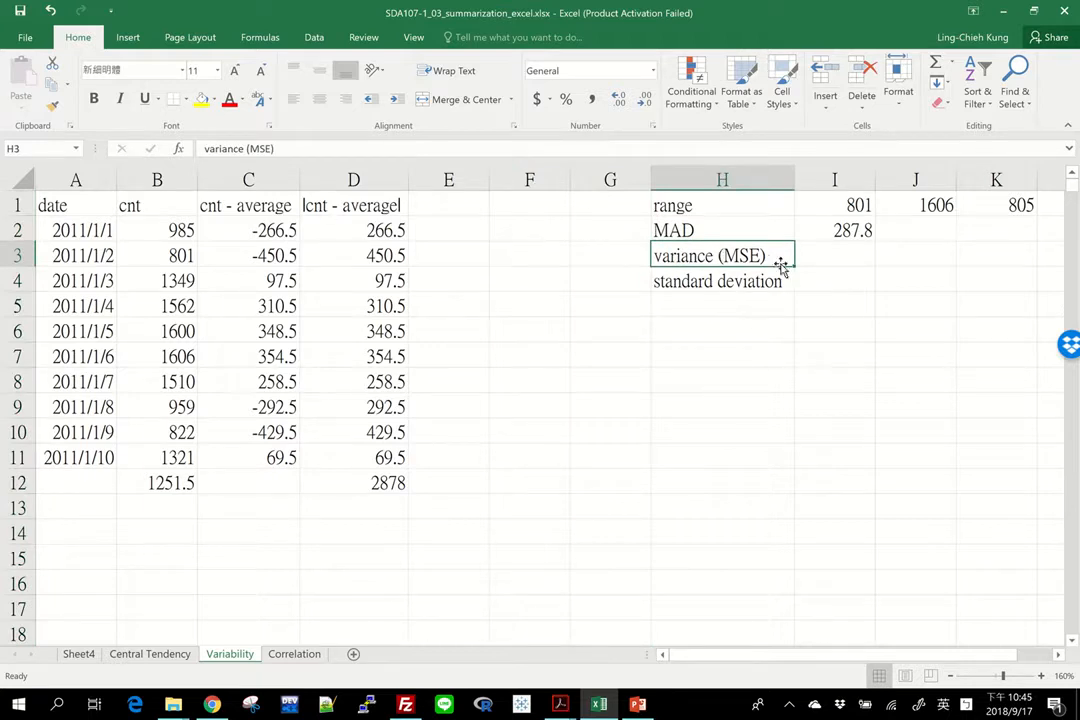
Step: Add the header "(cnt - average)^2" in E1
click(458, 200)
text((c)
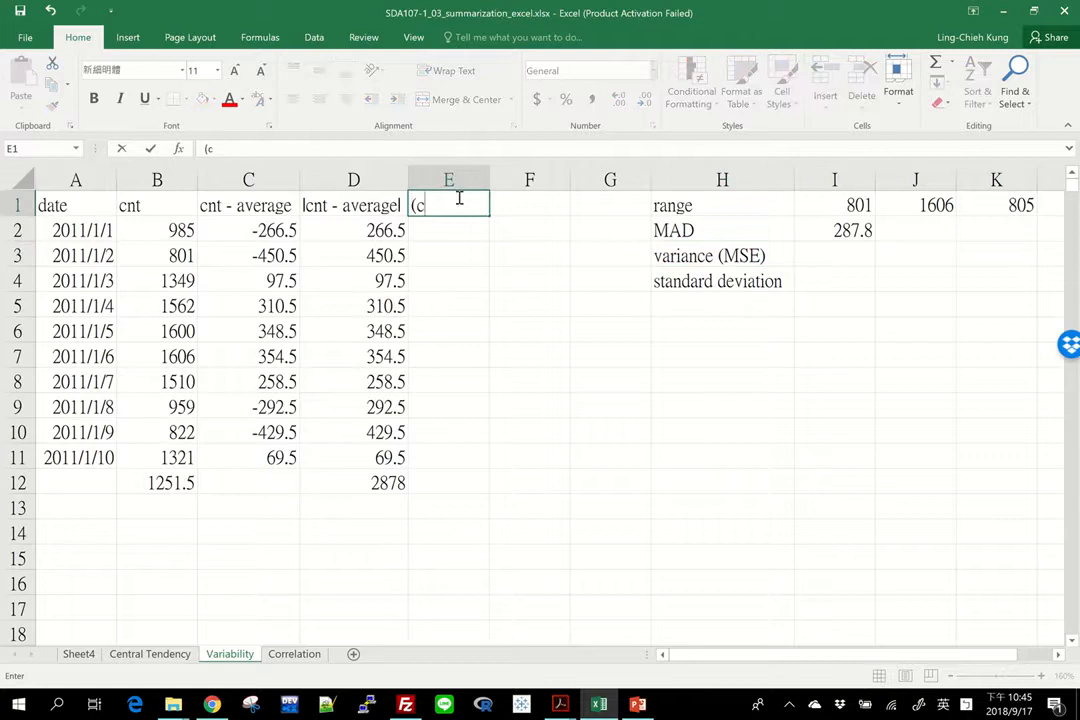
text(nt - averag)
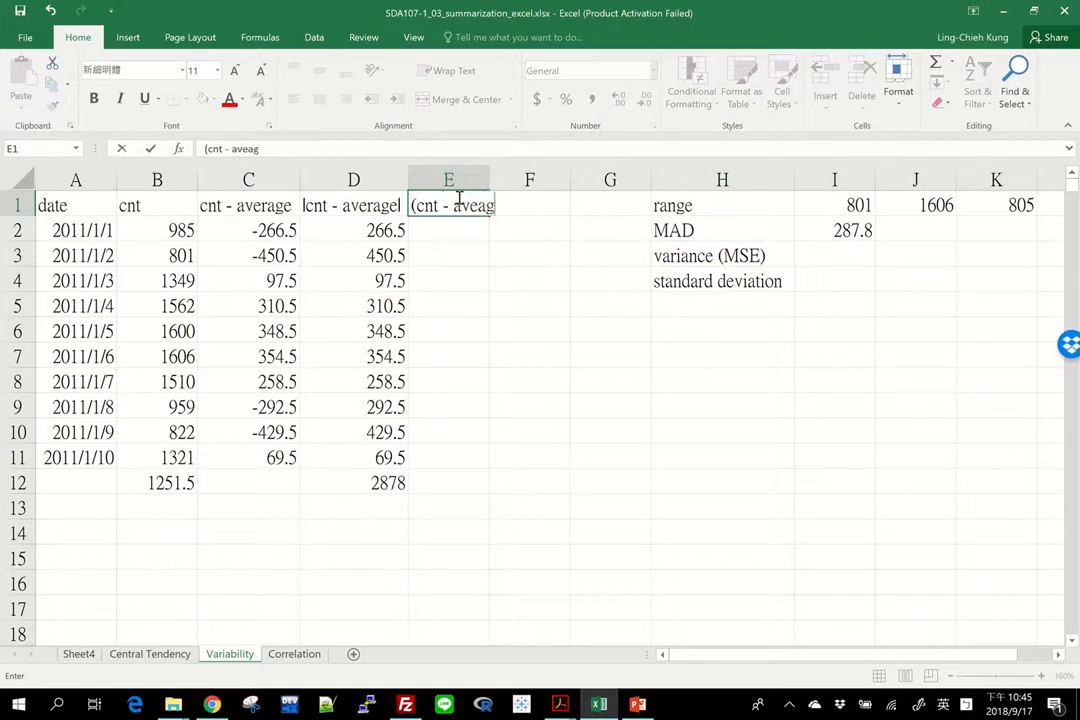
key(BackSpace)
key(BackSpace)
key(BackSpace)
text(rage)^2)
Step: Enter the formula =C2^2 in E2 and fill it down to E11
click(435, 230)
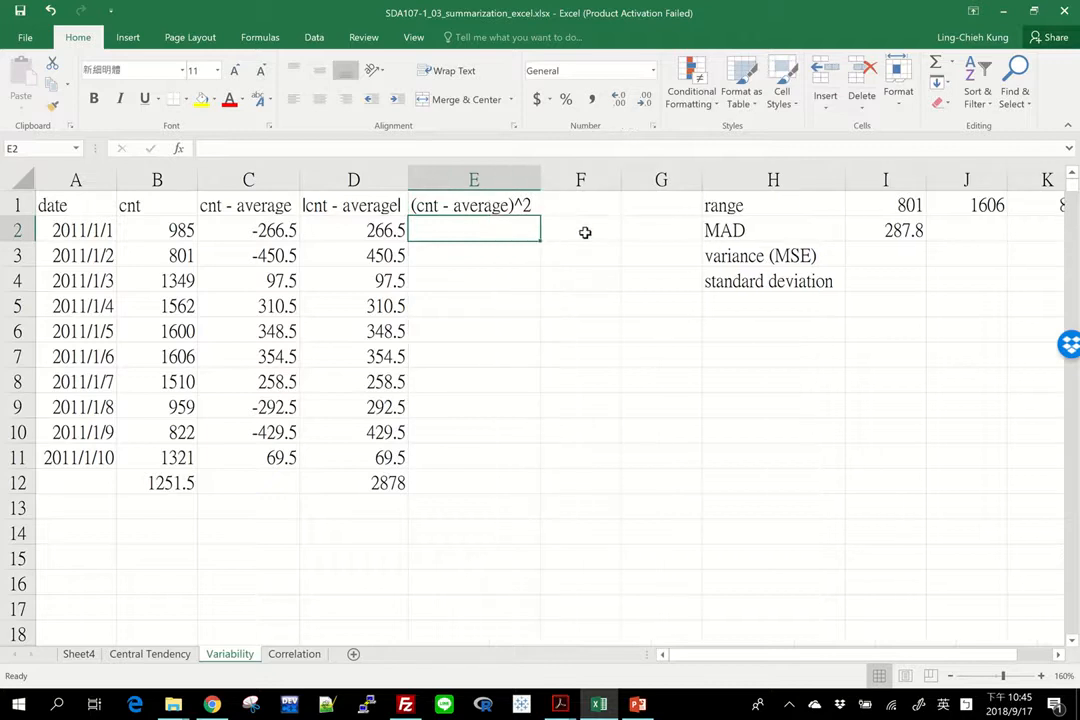
text(=)
key(Left)
key(Left)
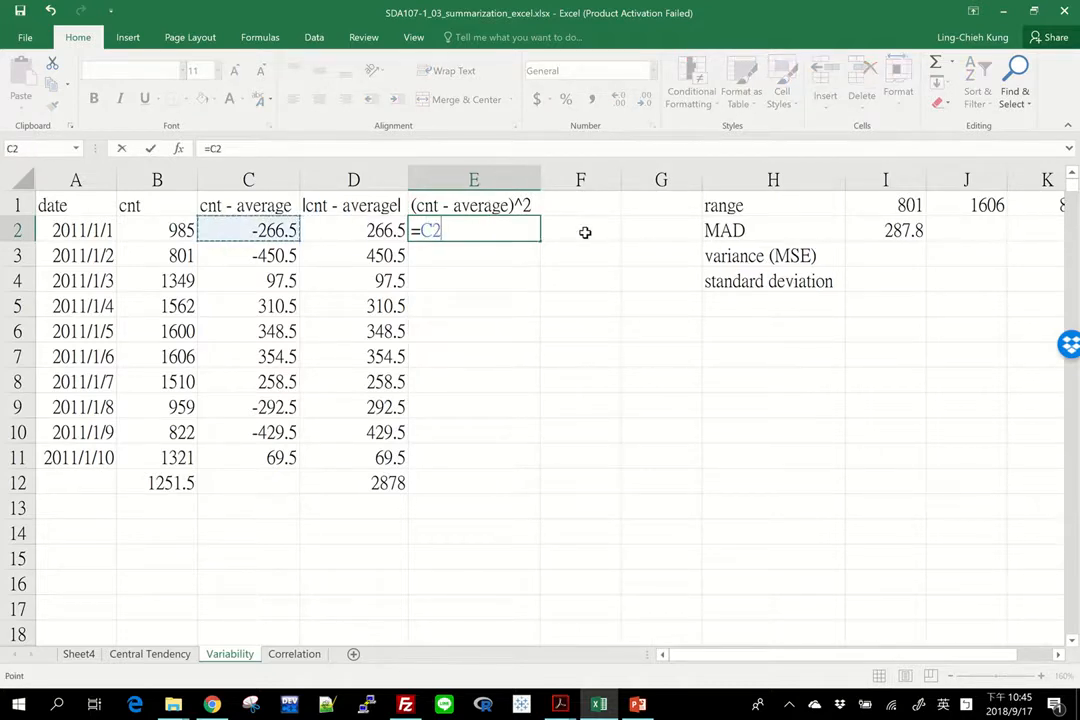
text(^2)
key(Return)
click(533, 221)
drag(540, 242, 522, 463)
Step: Sum the squared deviations in E12 with =SUM(E2:E11)
click(505, 483)
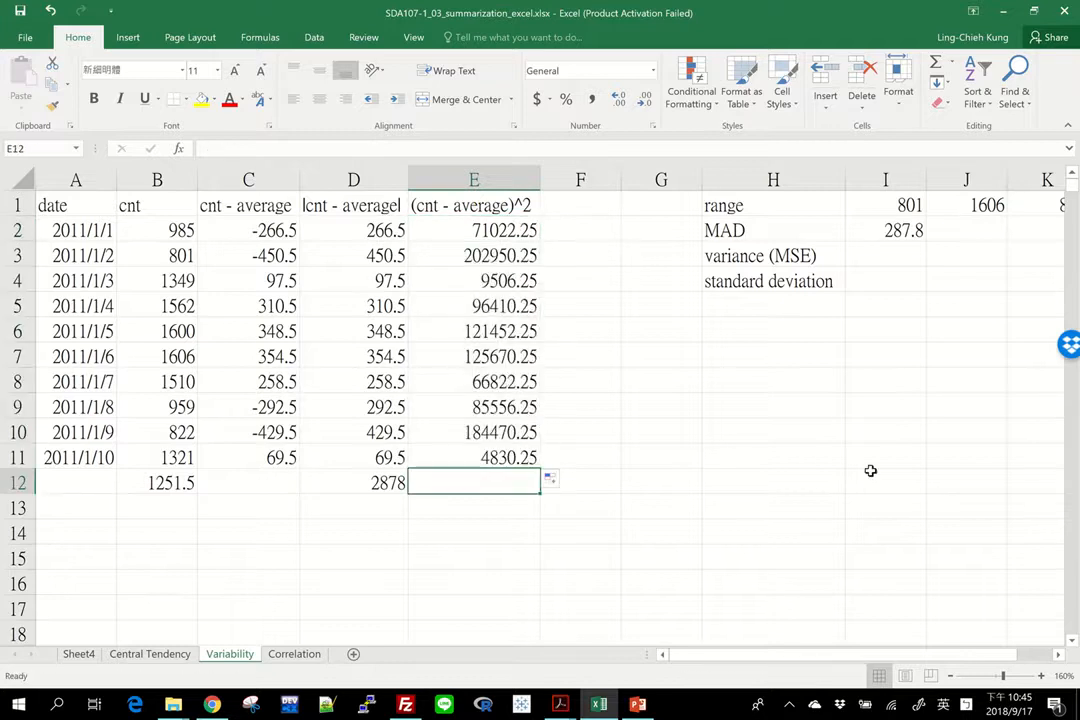
text(=sum()
key(Up)
key(shift+Up)
key(shift+Up)
key(shift+Up)
key(shift+Up)
key(shift+Up)
key(shift+Up)
key(shift+Up)
key(shift+Up)
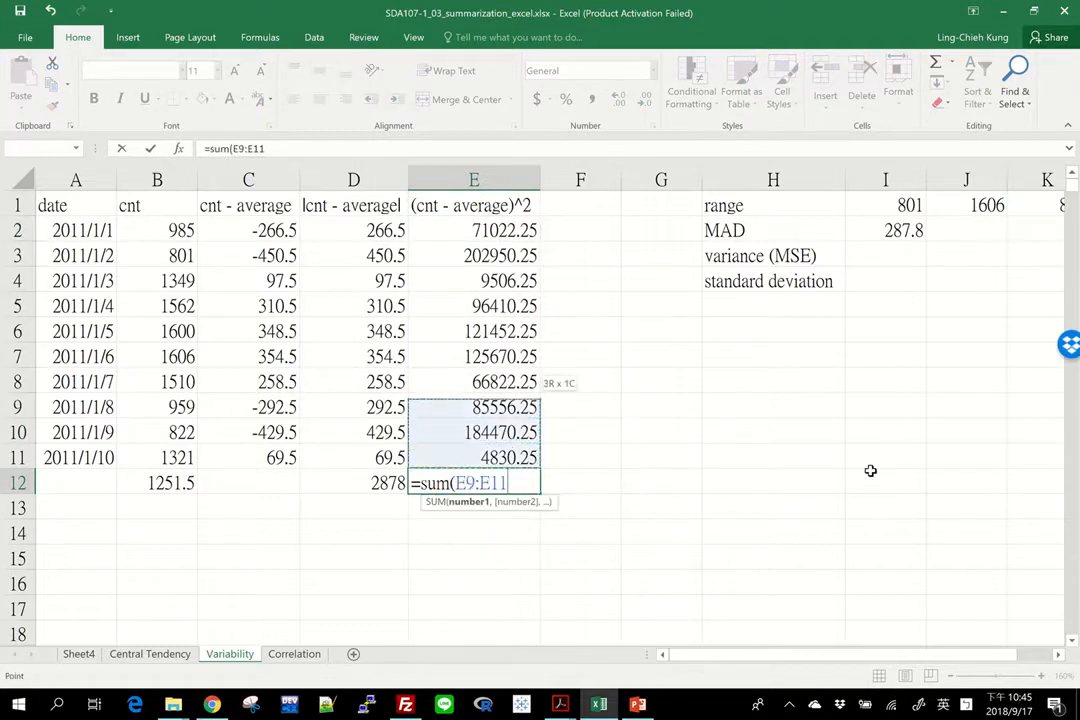
key(shift+Up)
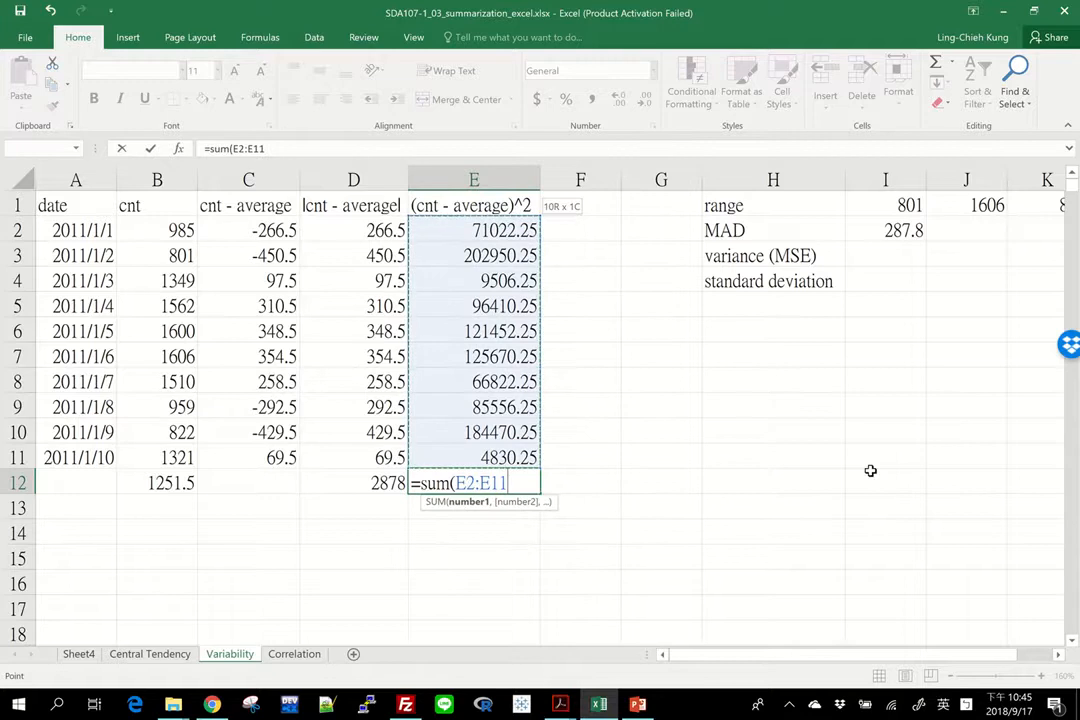
text() /)
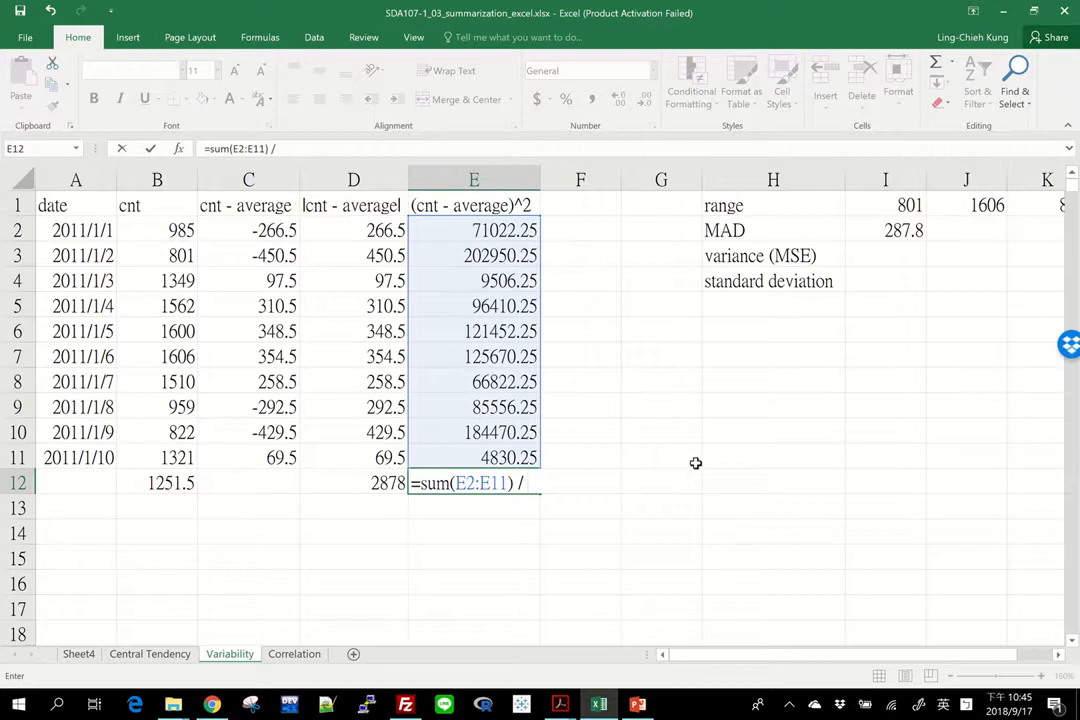
key(Return)
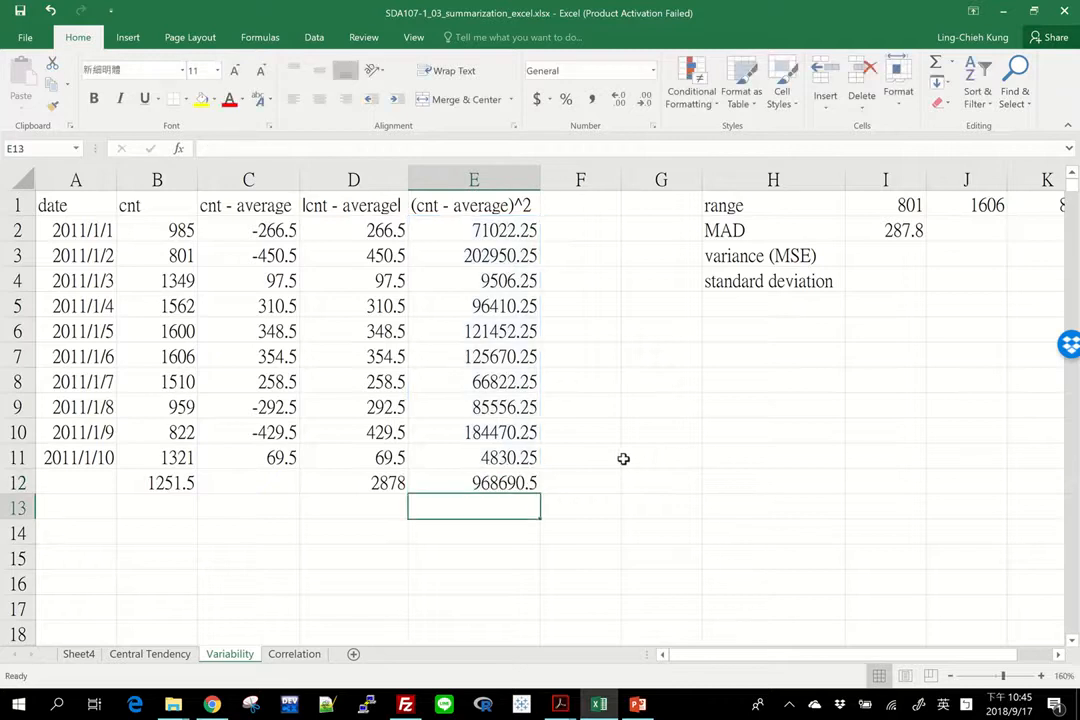
key(Up)
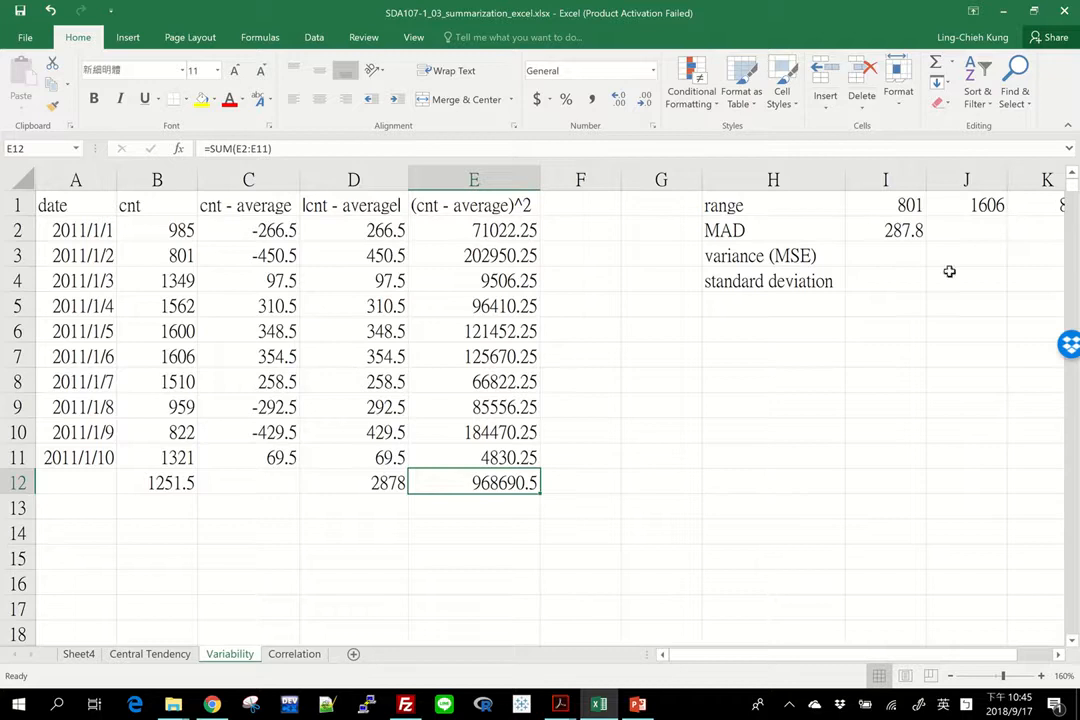
Step: Compute the variance beside the variance (MSE) label as =E12 / COUNT(E2:E11)
click(903, 252)
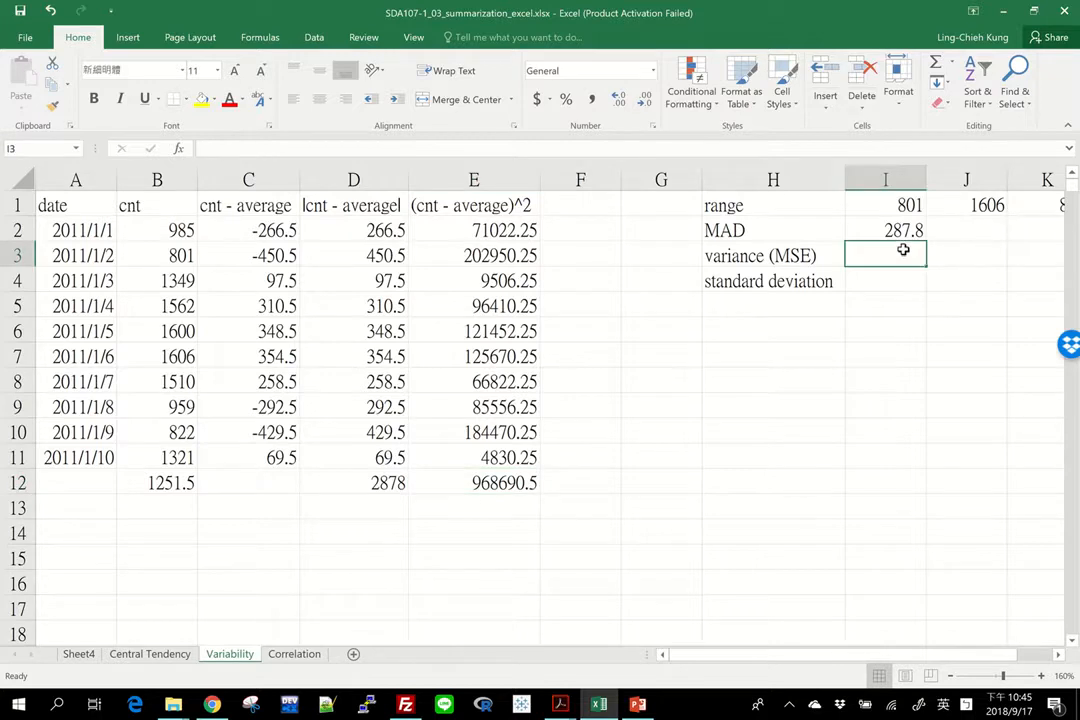
click(496, 483)
text(/)
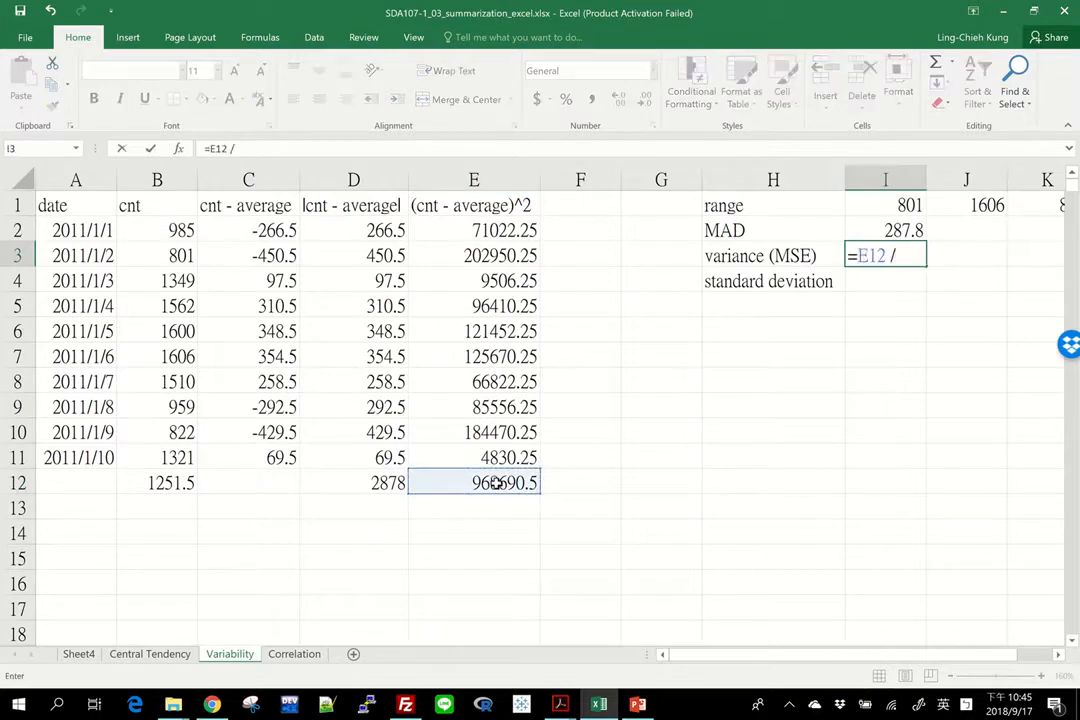
text( count()
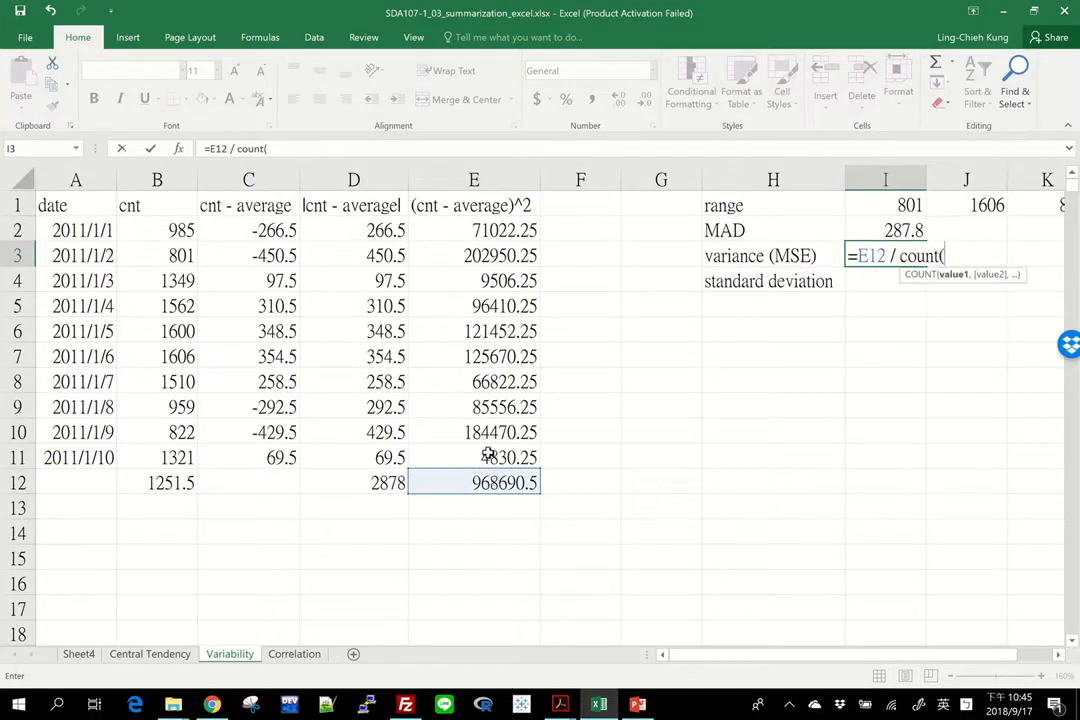
drag(489, 455, 474, 228)
key(Return)
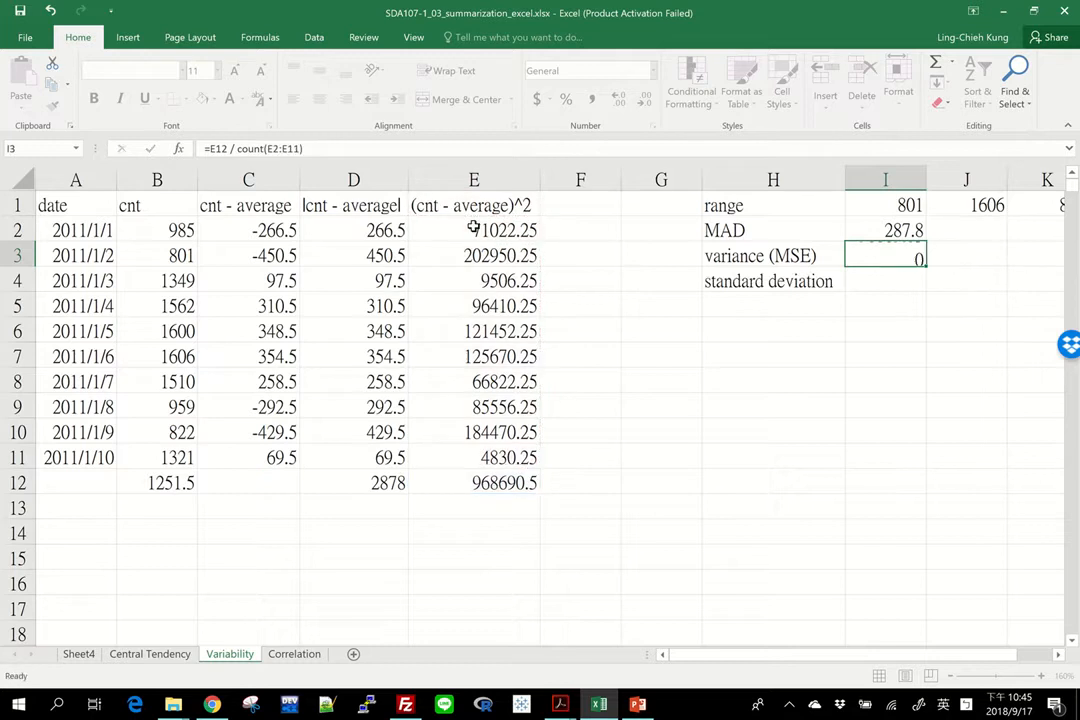
click(897, 258)
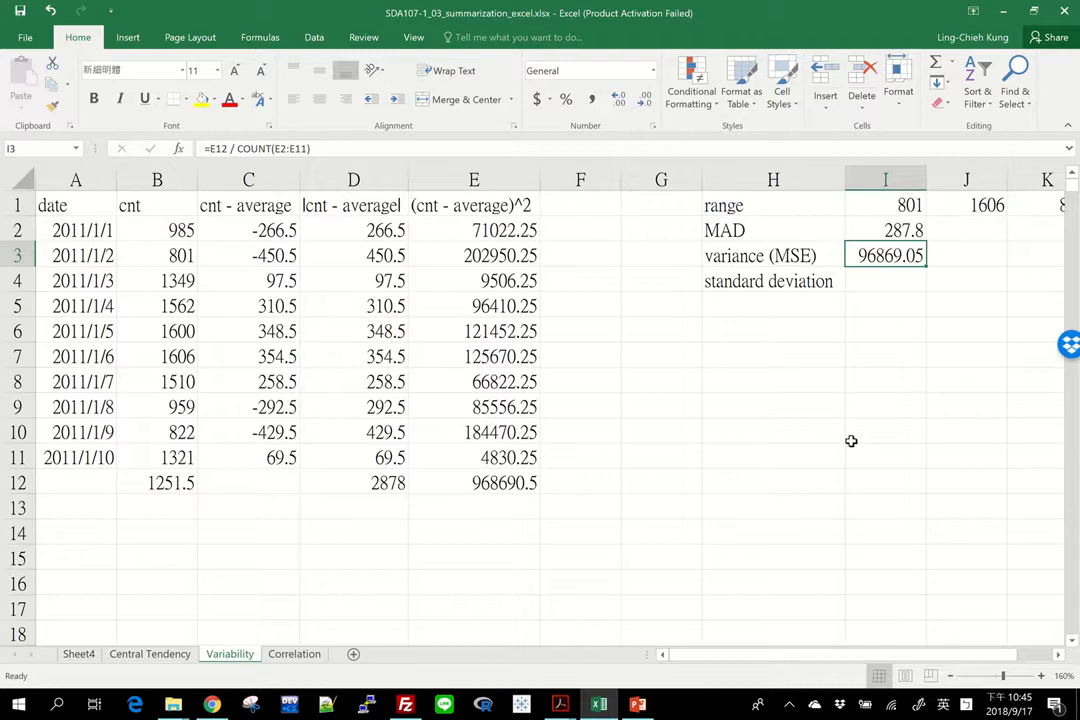
Step: Enter the population variance of the cnt values in J3 as =VAR.P(B2:B11)
key(Right)
key(Right)
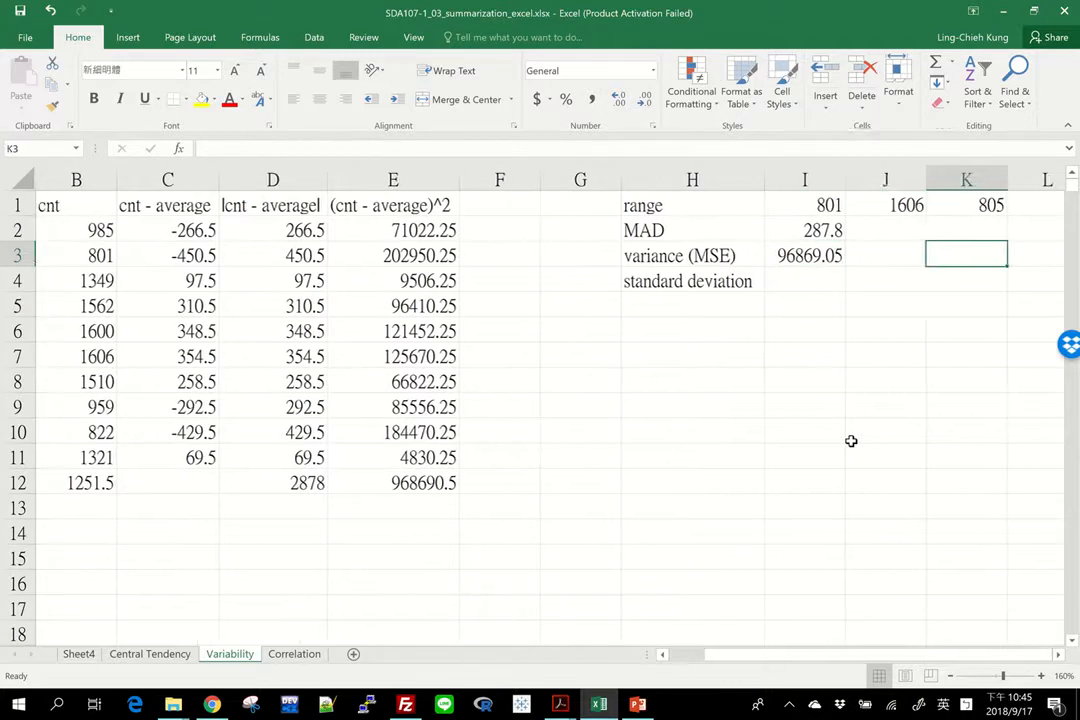
key(Left)
text(=avr)
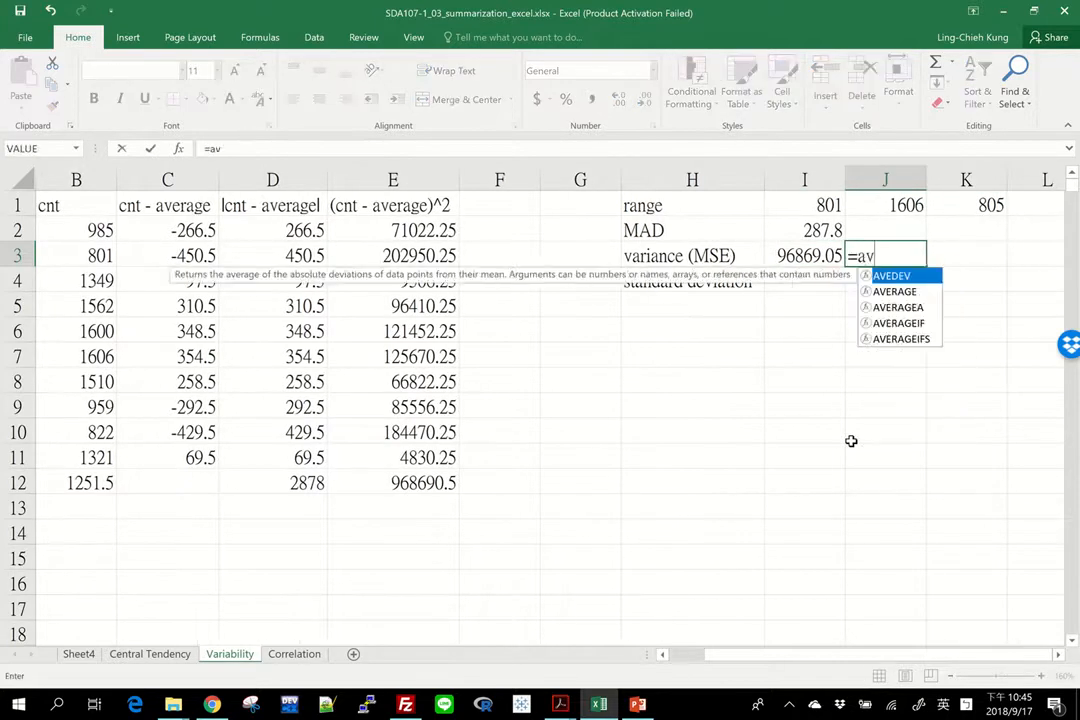
key(BackSpace)
key(BackSpace)
key(BackSpace)
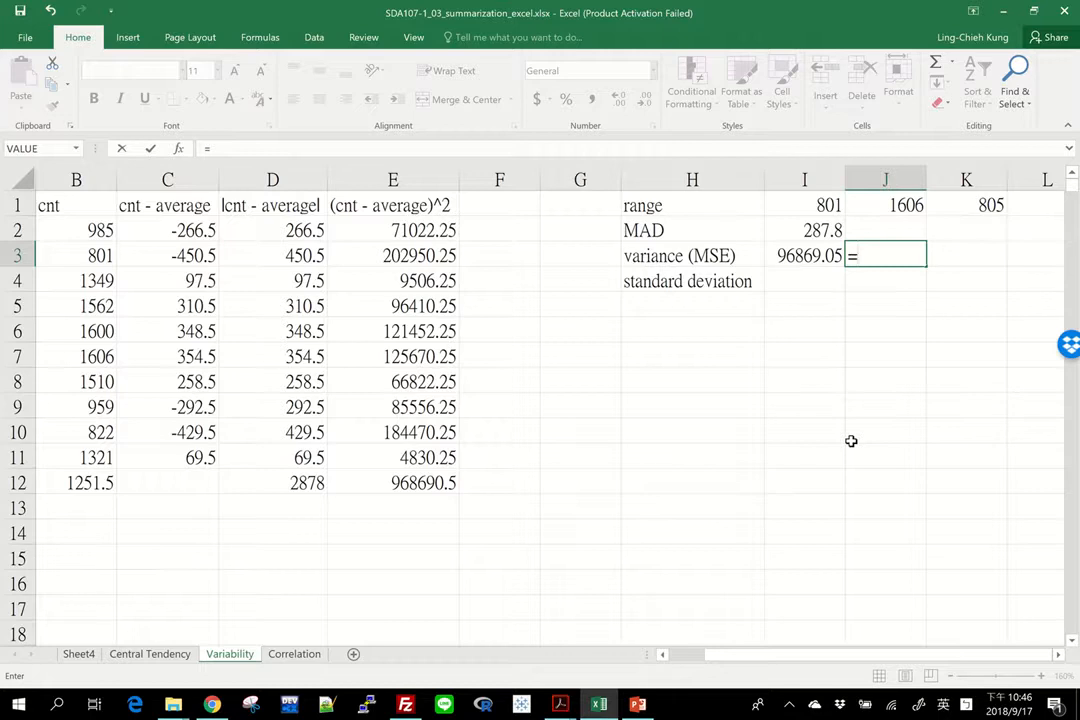
text(var)
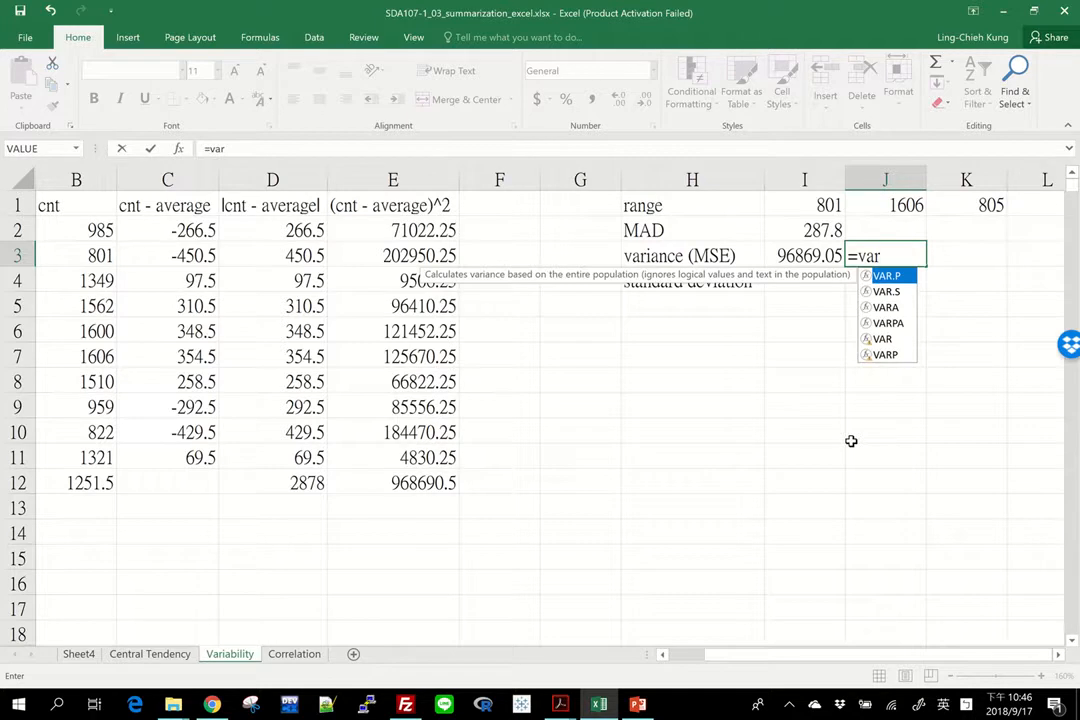
key(Tab)
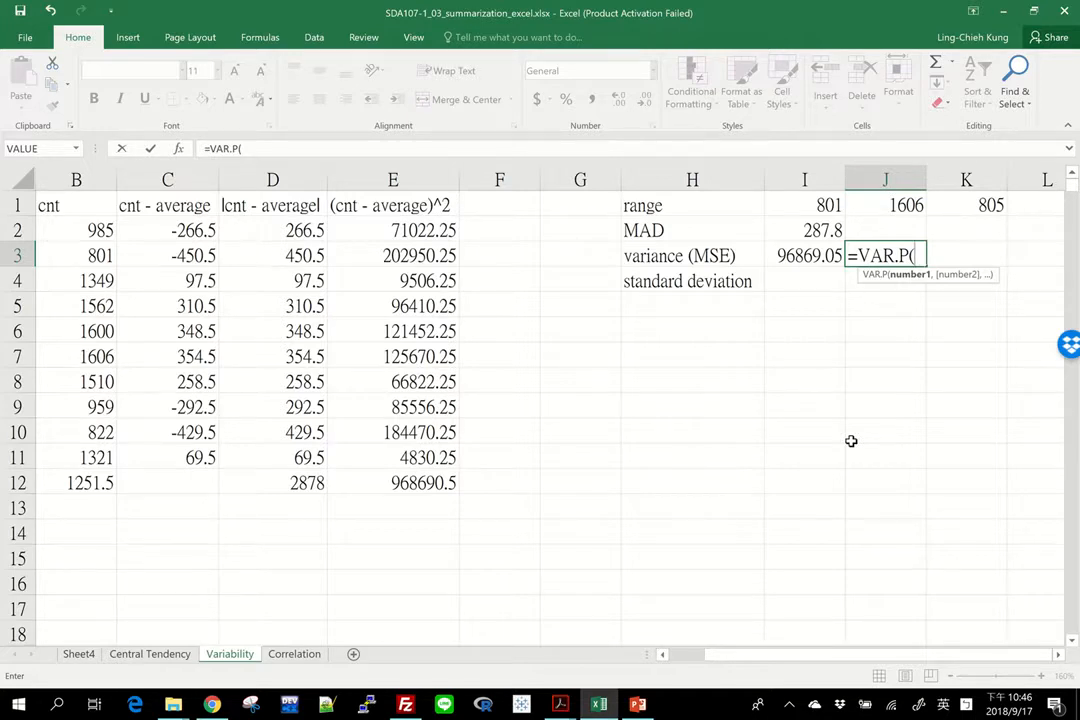
drag(723, 655, 660, 655)
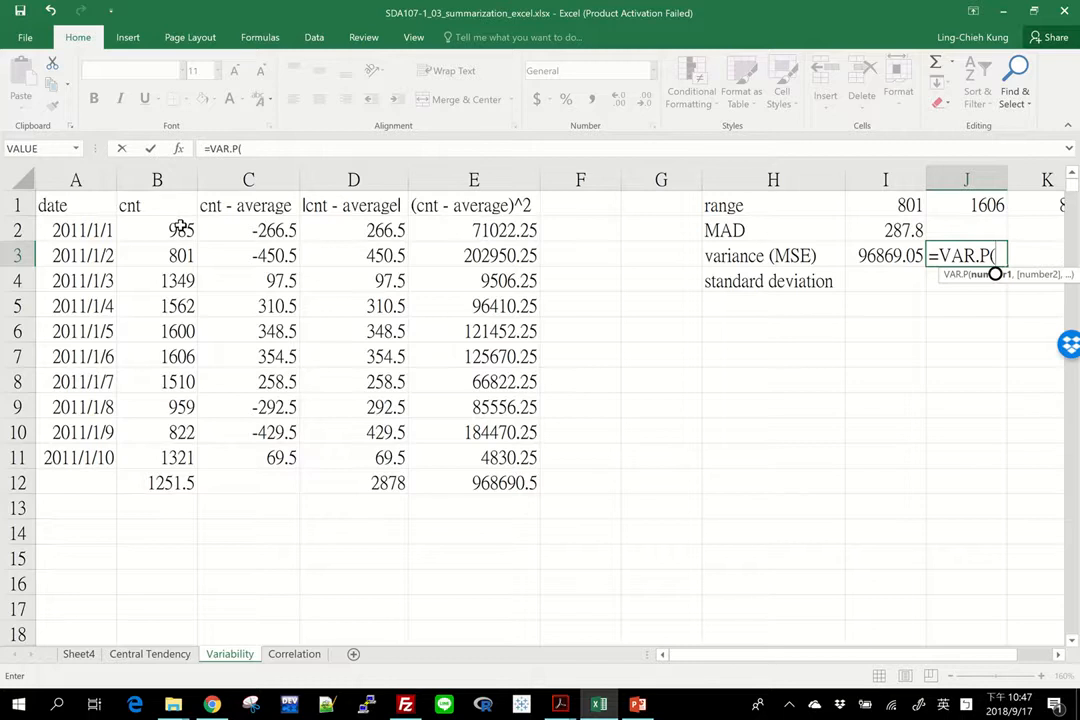
drag(419, 229, 448, 467)
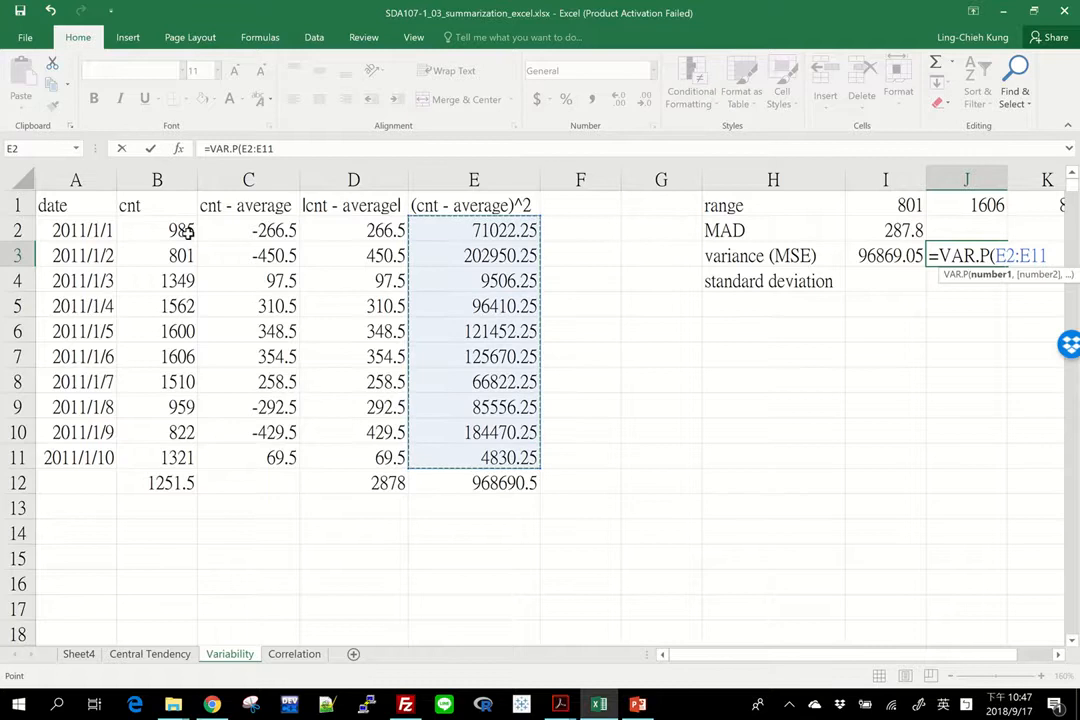
drag(187, 231, 154, 455)
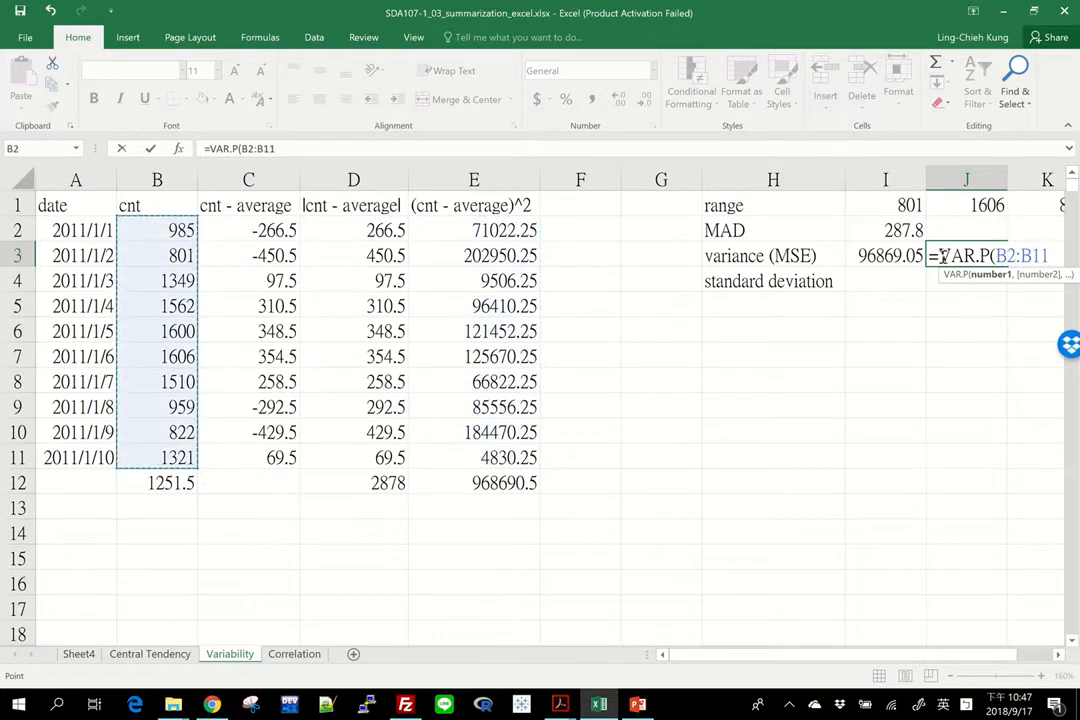
key(Return)
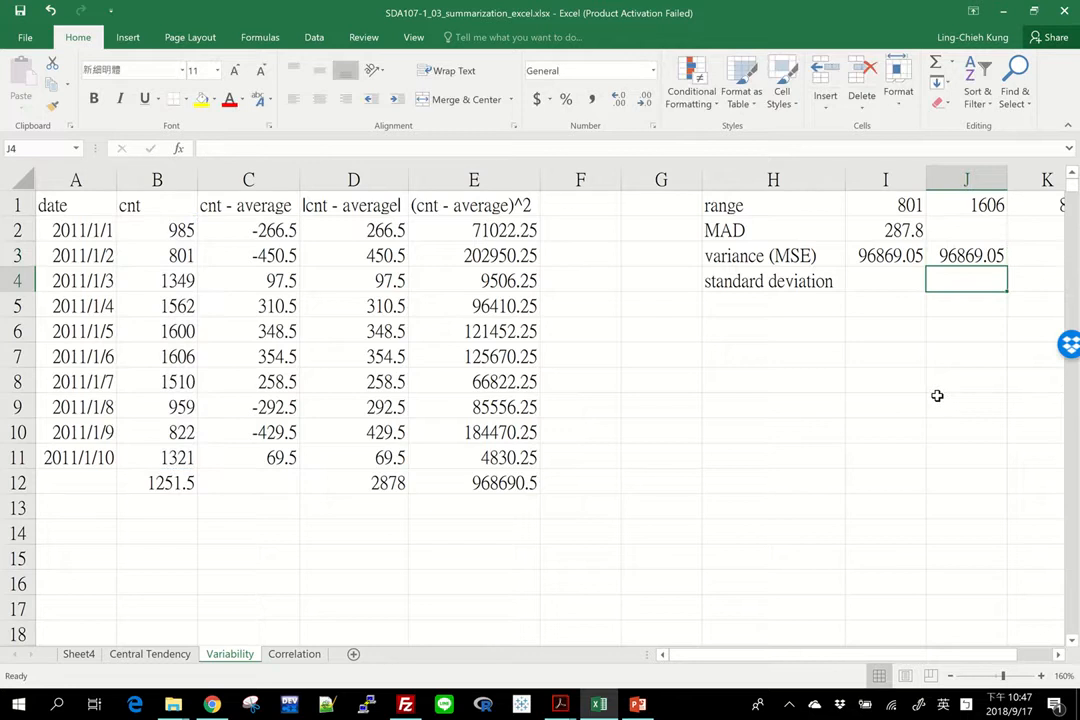
Step: Enter the sample variance of the cnt values in K3 as =VAR.S(B2:B11)
click(850, 260)
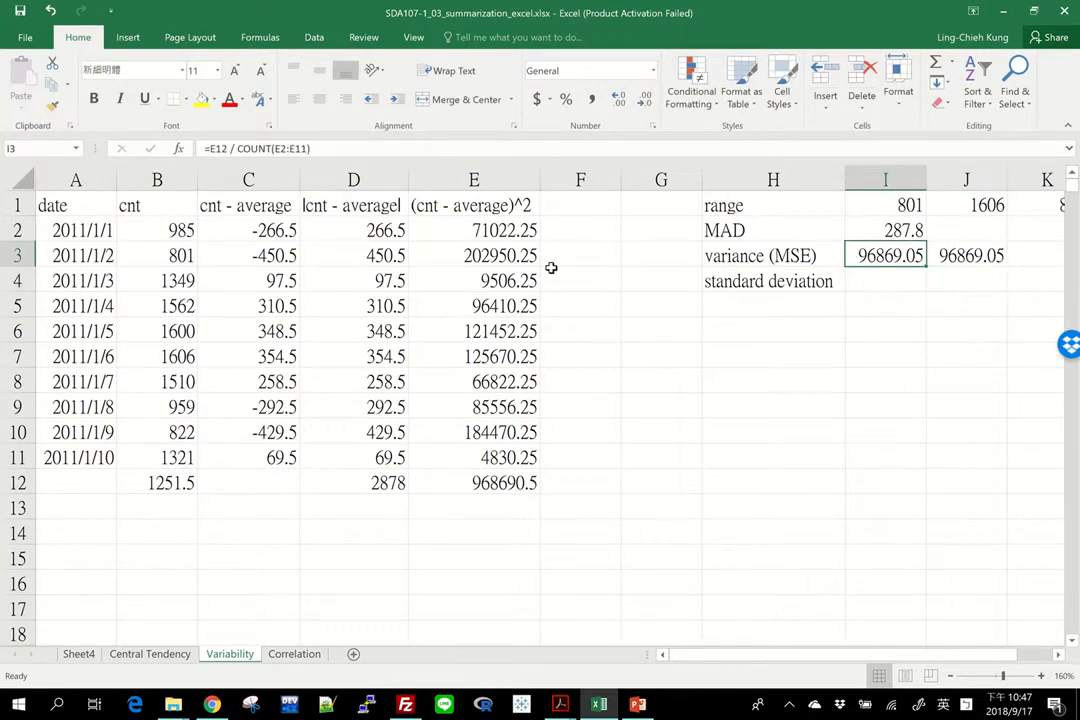
click(892, 255)
key(Right)
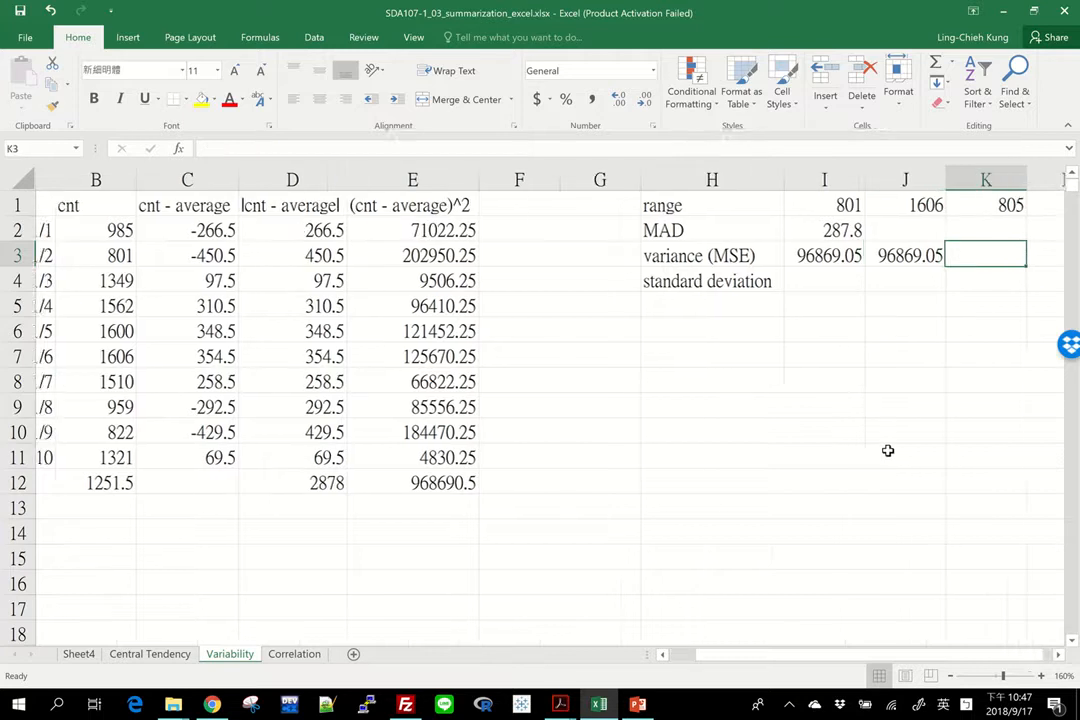
text(=var.s)
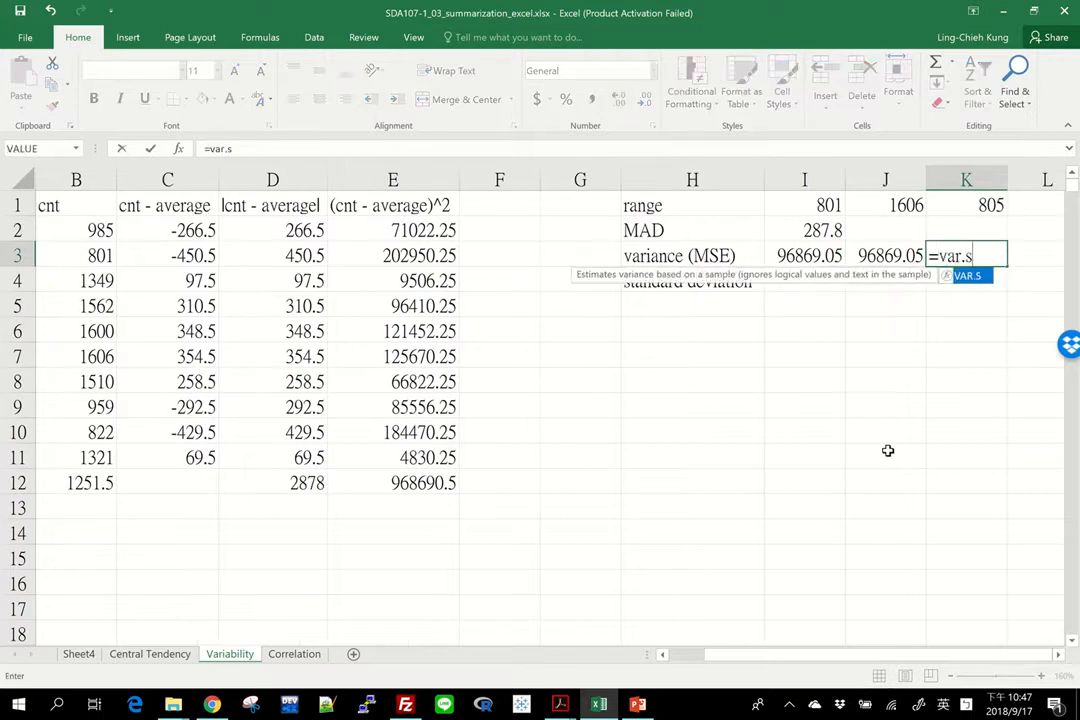
text(()
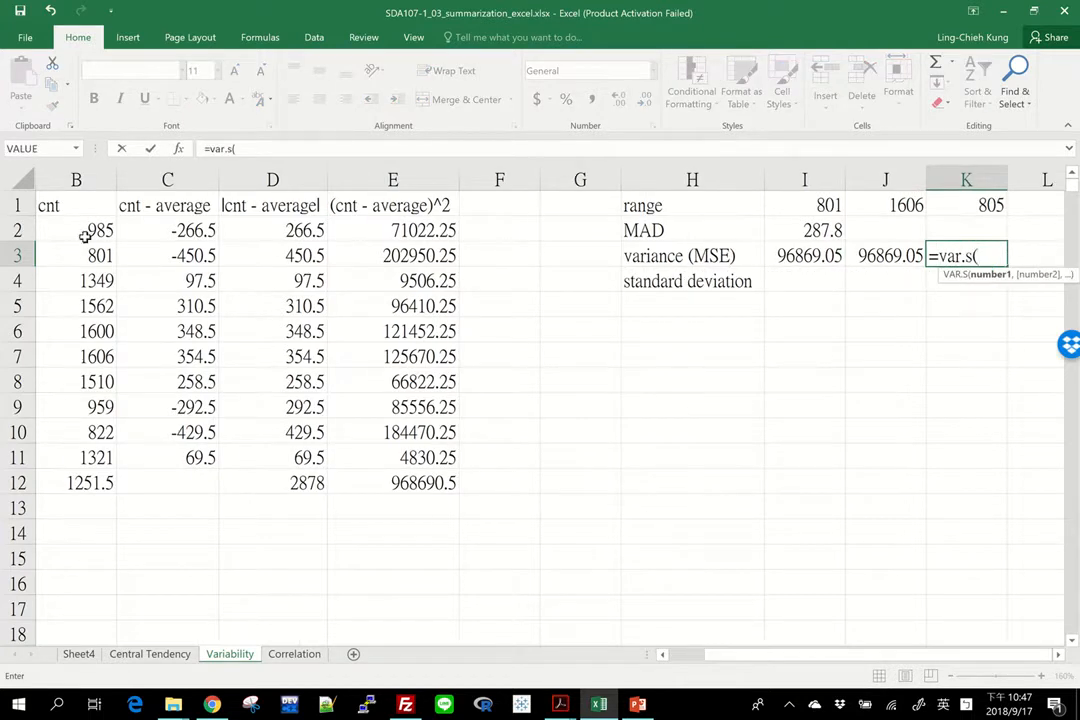
drag(85, 236, 72, 458)
text())
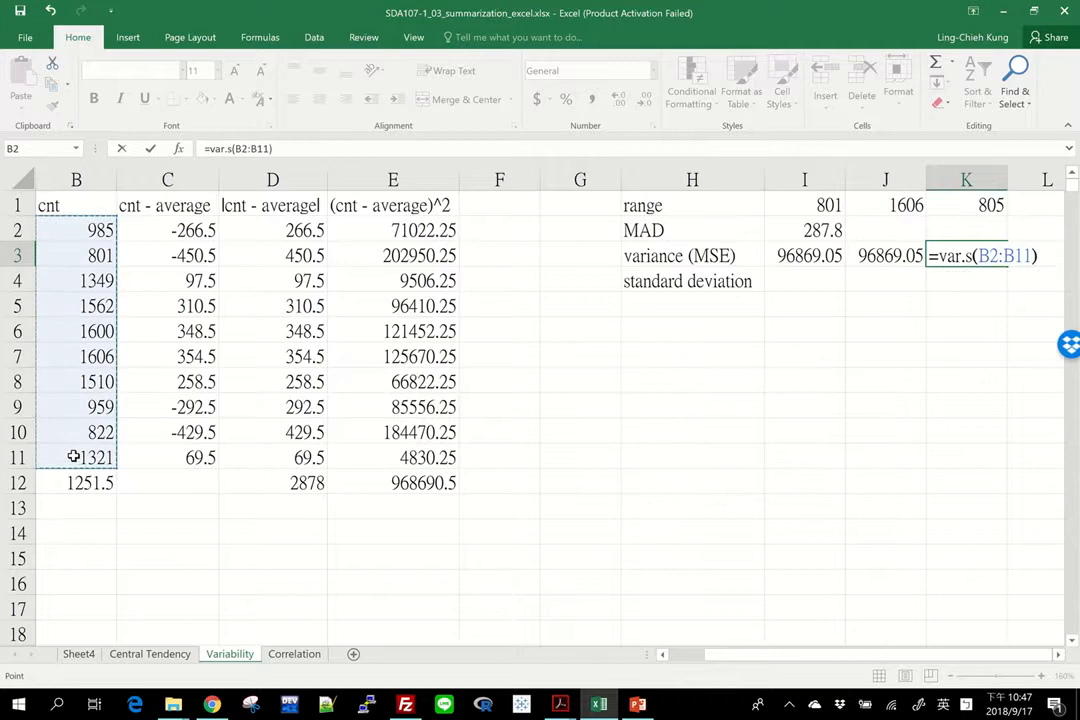
key(Return)
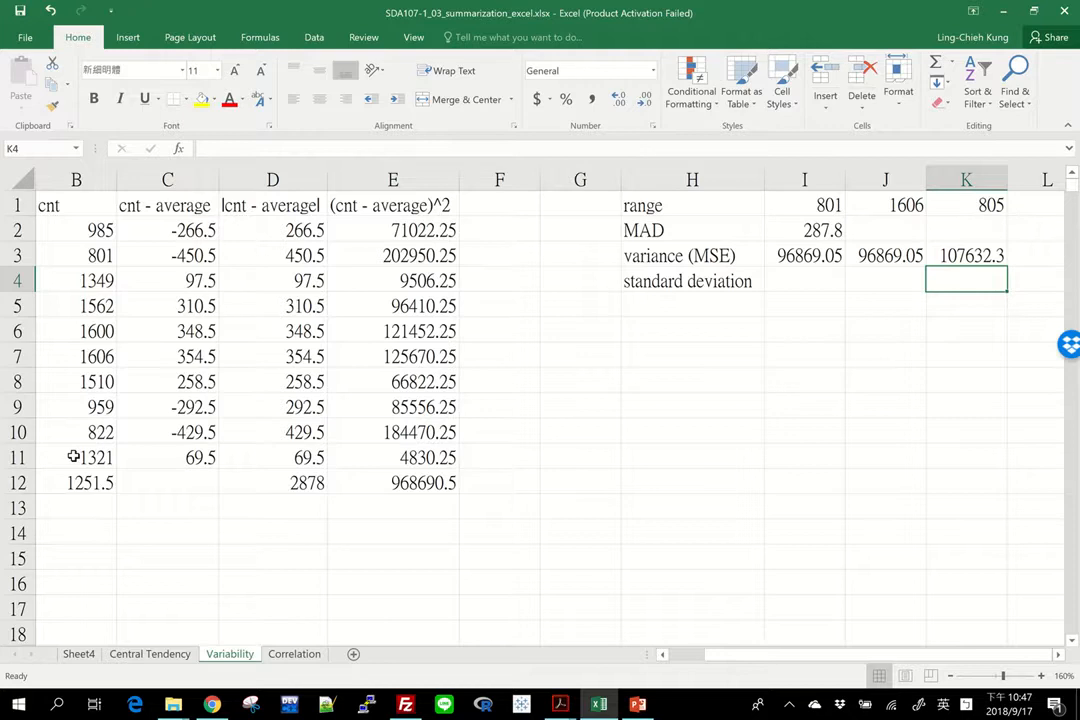
Step: Compute the standard deviation beside its label in I4 as the square root of the variance in I3
key(Up)
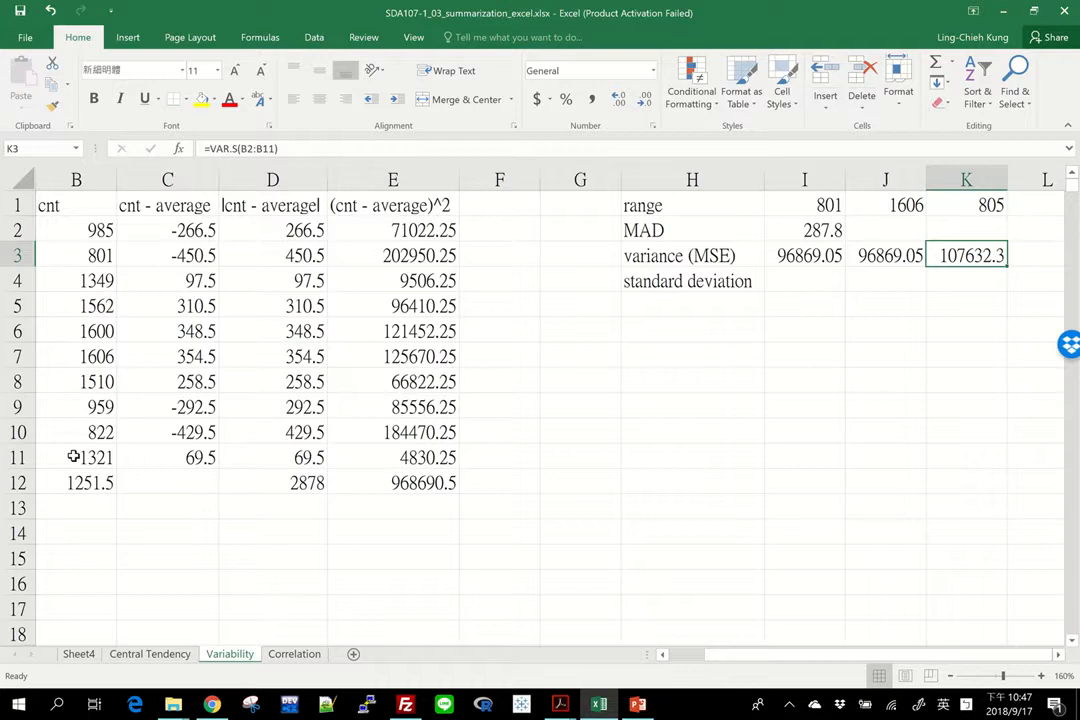
key(Left)
key(Right)
key(Left)
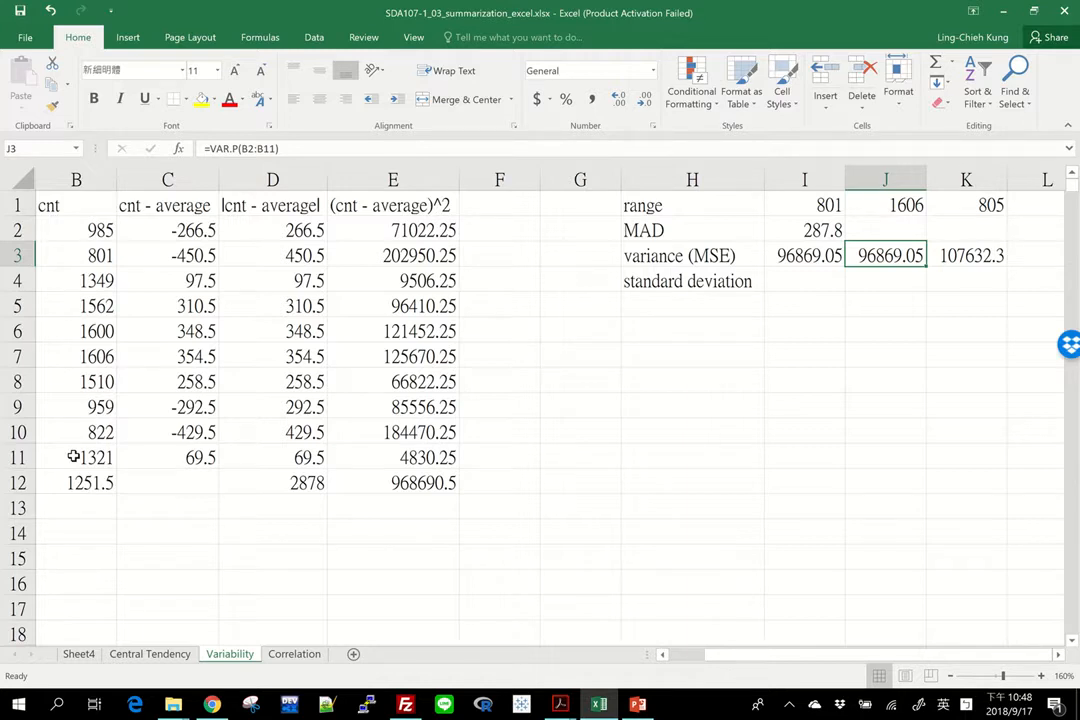
key(Down)
key(Left)
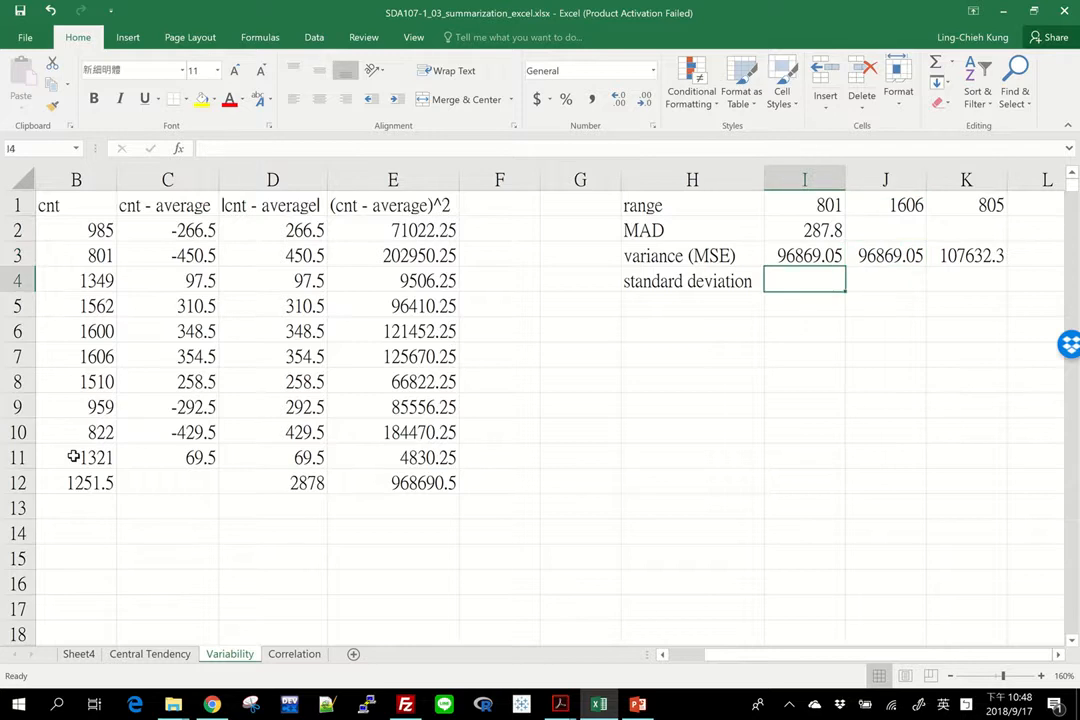
text(sqr)
key(BackSpace)
key(BackSpace)
key(BackSpace)
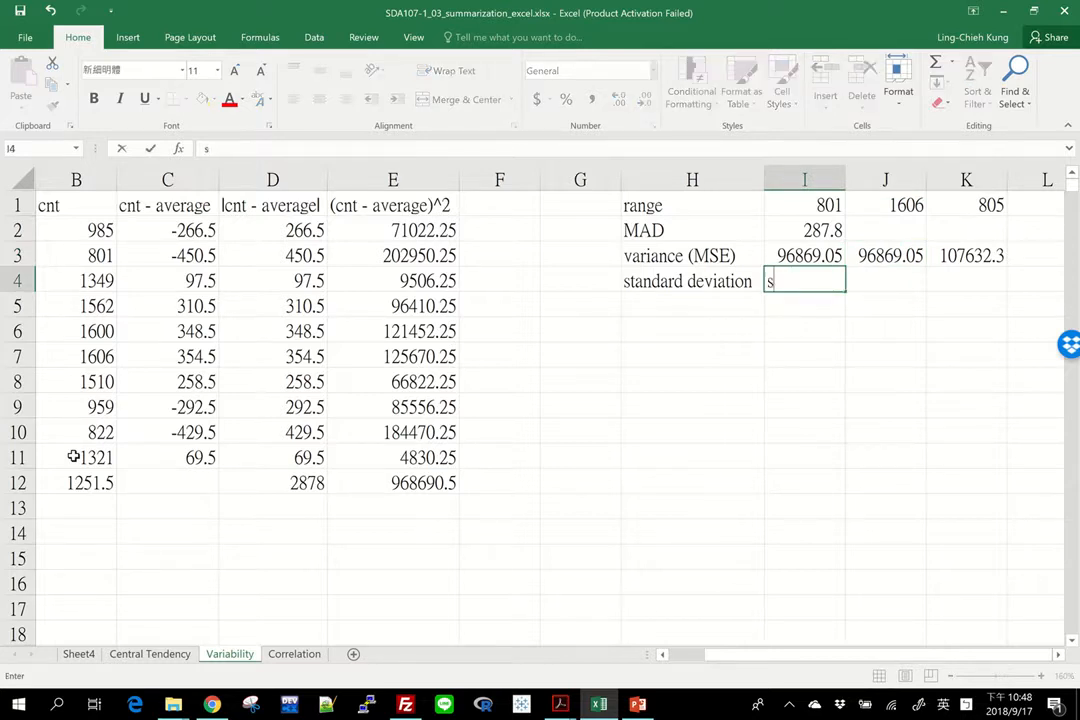
text(=sqrt()
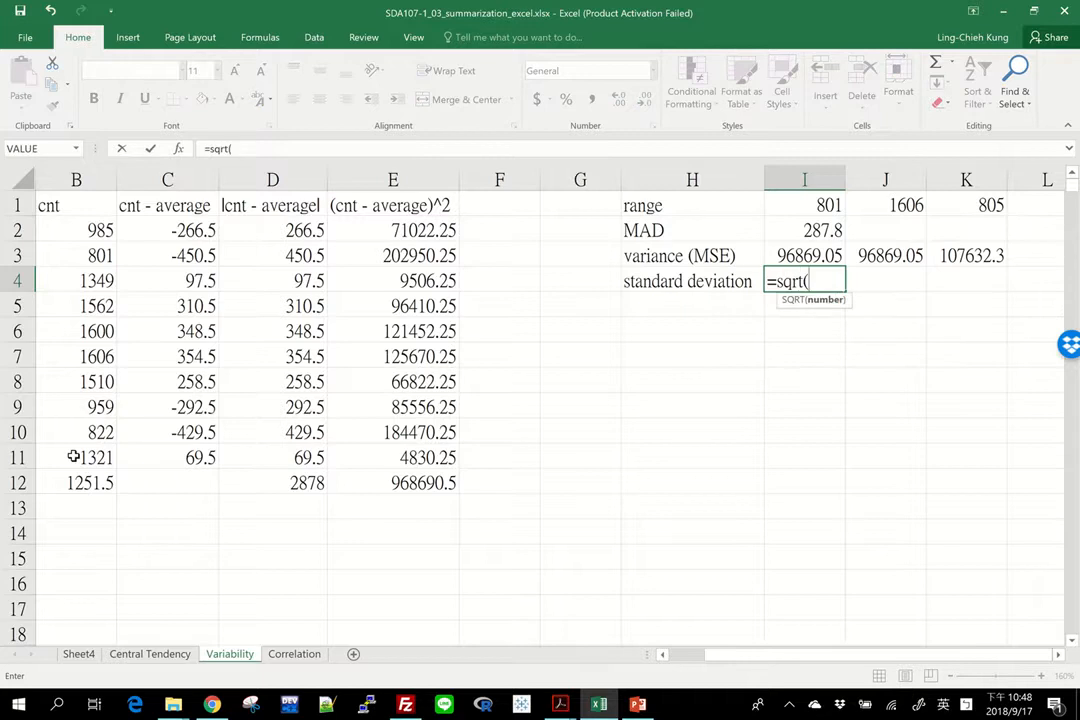
key(Up)
text())
key(Return)
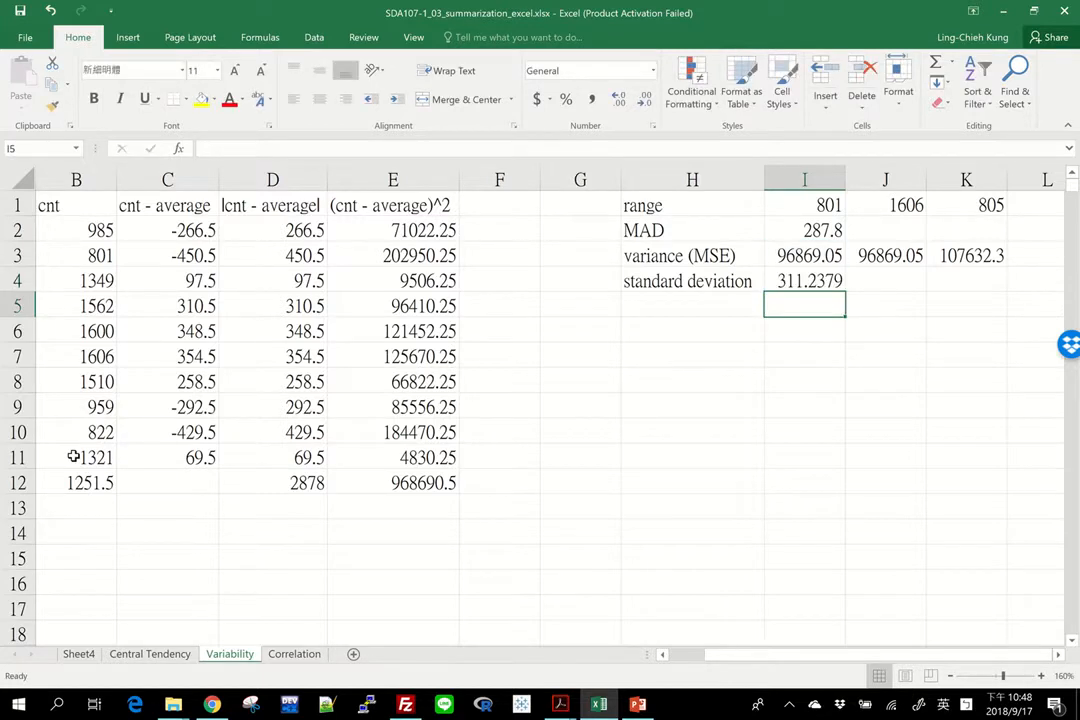
Step: Inspect the SQRT formula in I4 and the variance formula it refers to
key(Up)
key(F2)
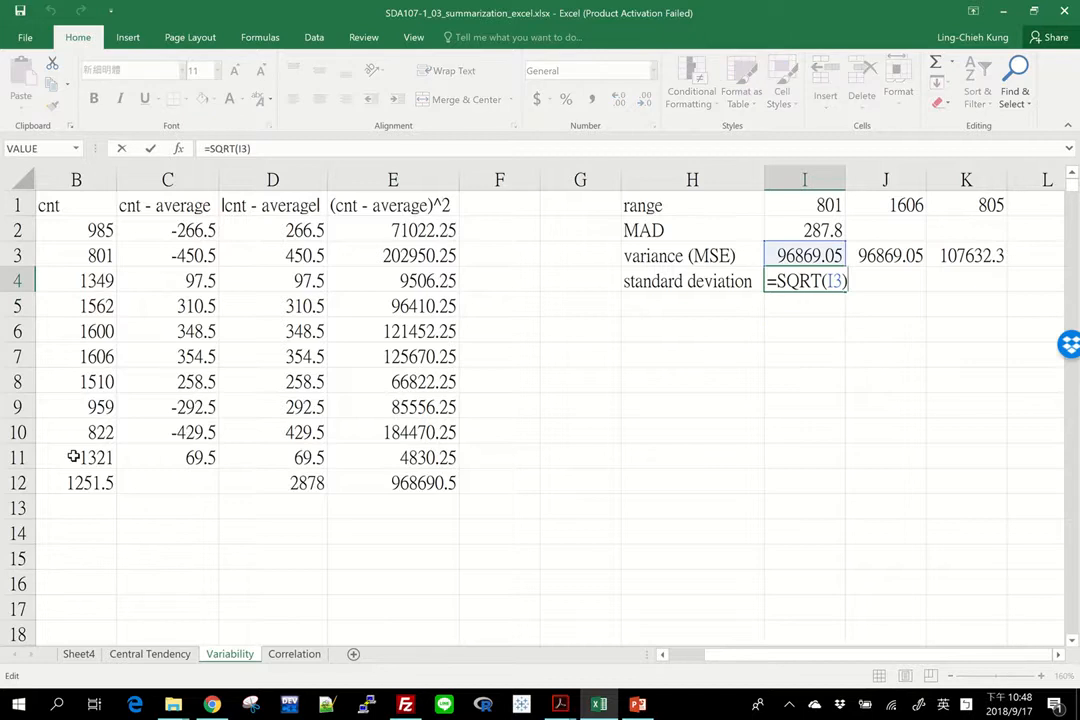
key(shift+Left)
key(shift+Left)
key(shift+Left)
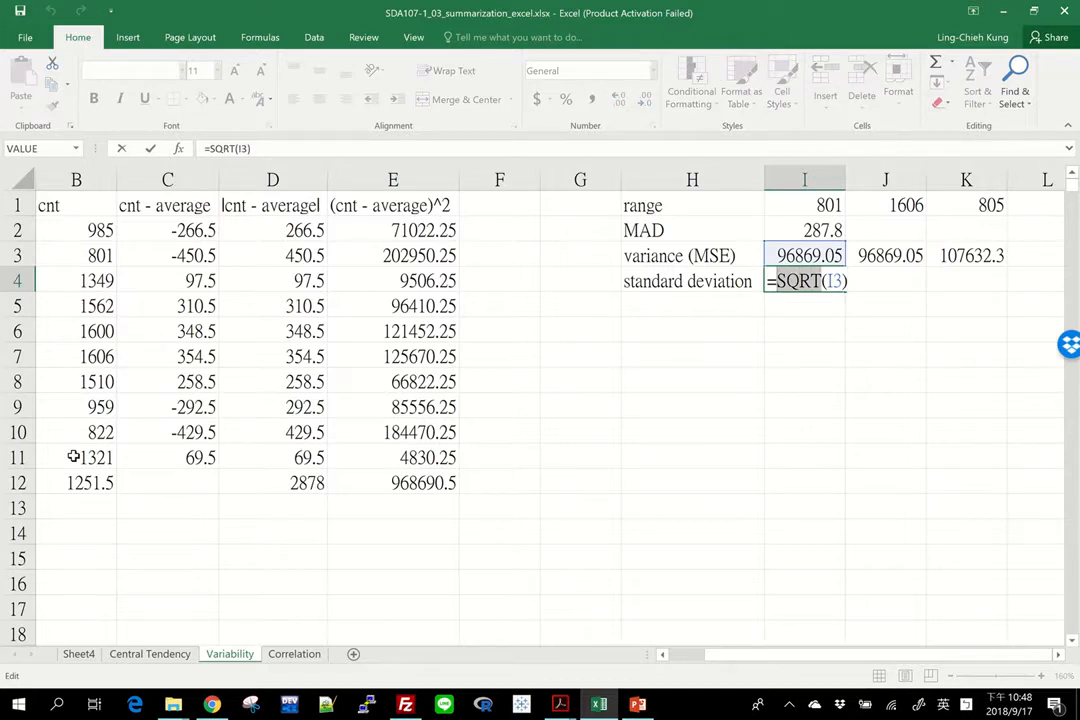
key(Escape)
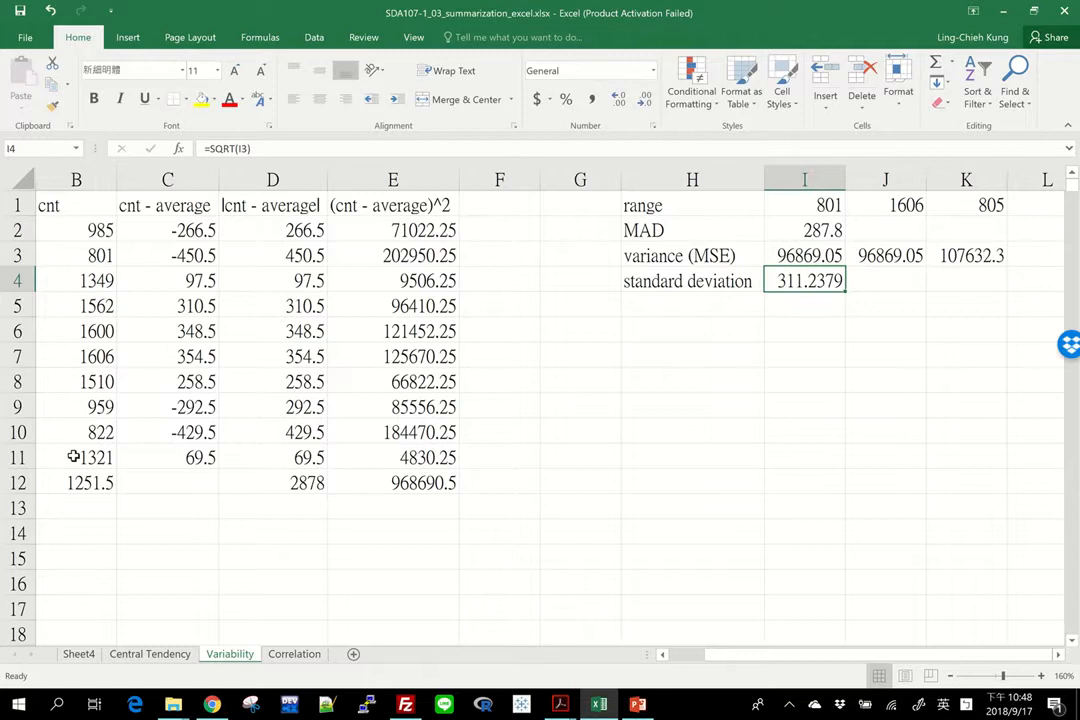
key(Up)
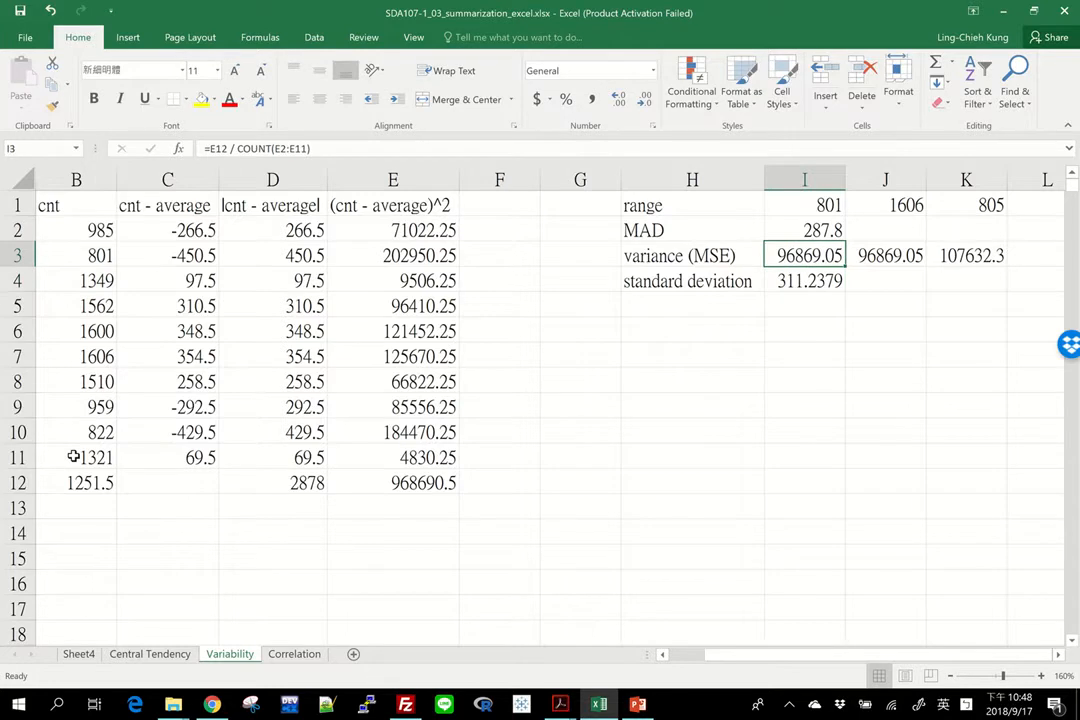
key(Down)
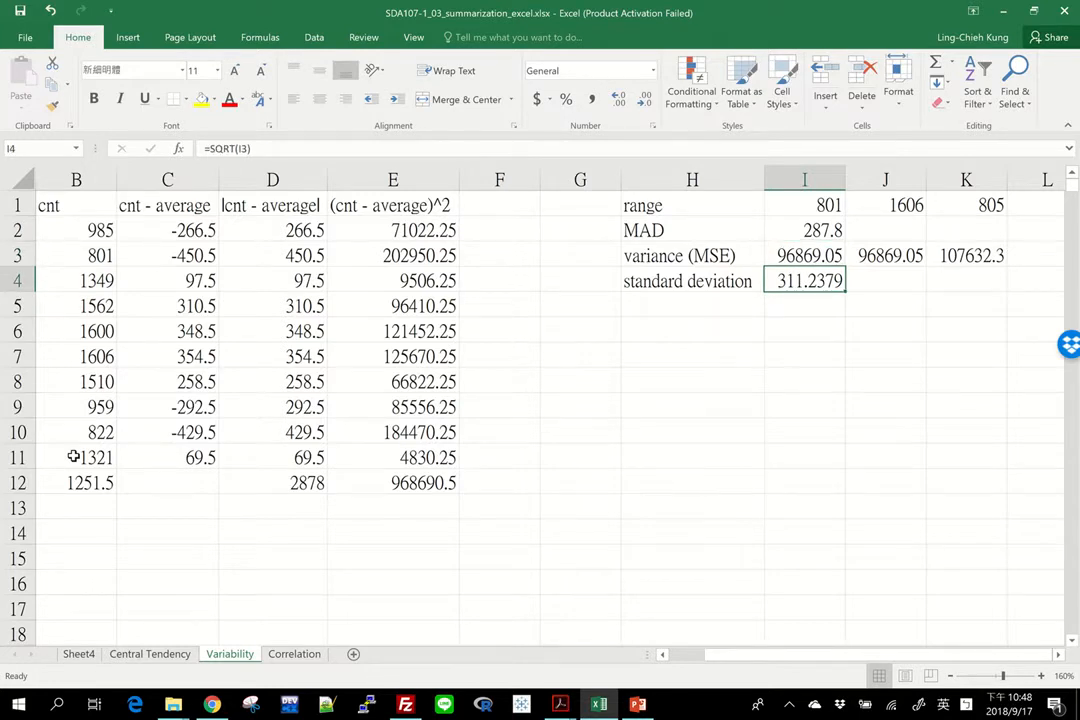
Step: Enter the population standard deviation in J4 as =STDEV.P(B2:B11)
key(Right)
text(=std)
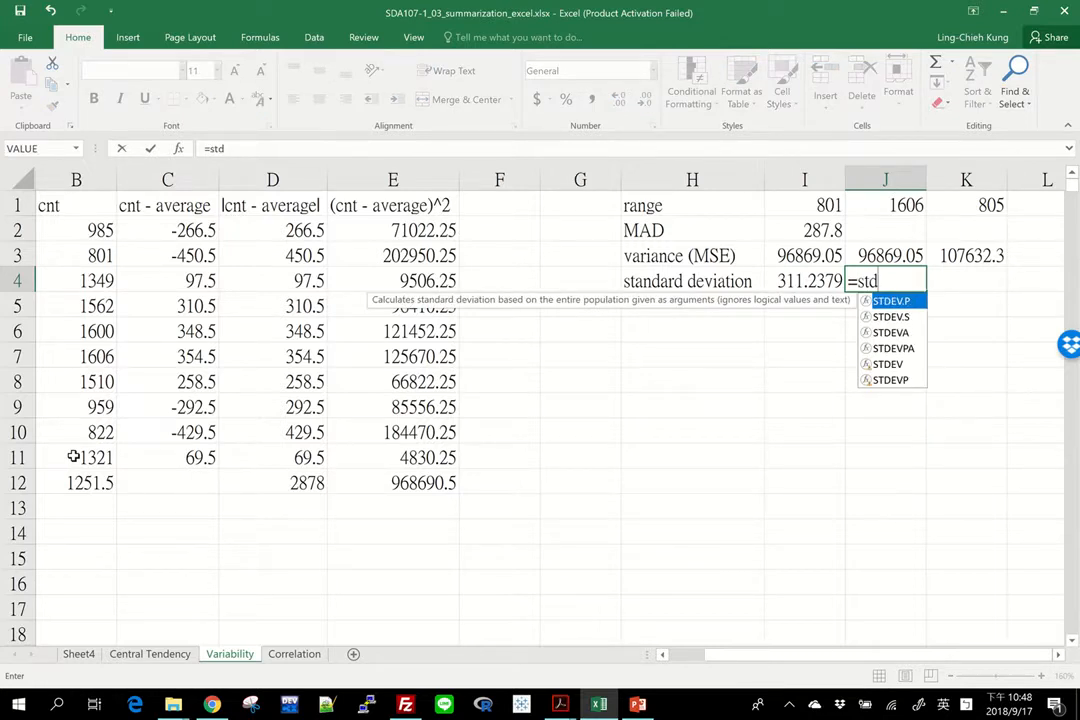
key(Tab)
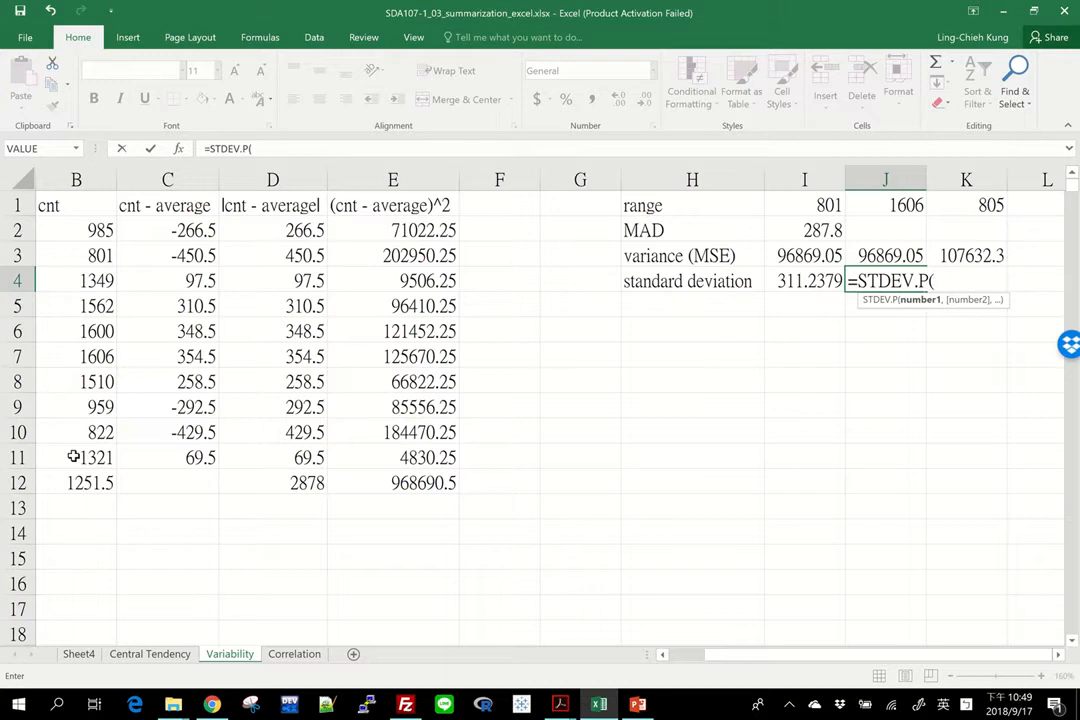
drag(58, 234, 80, 455)
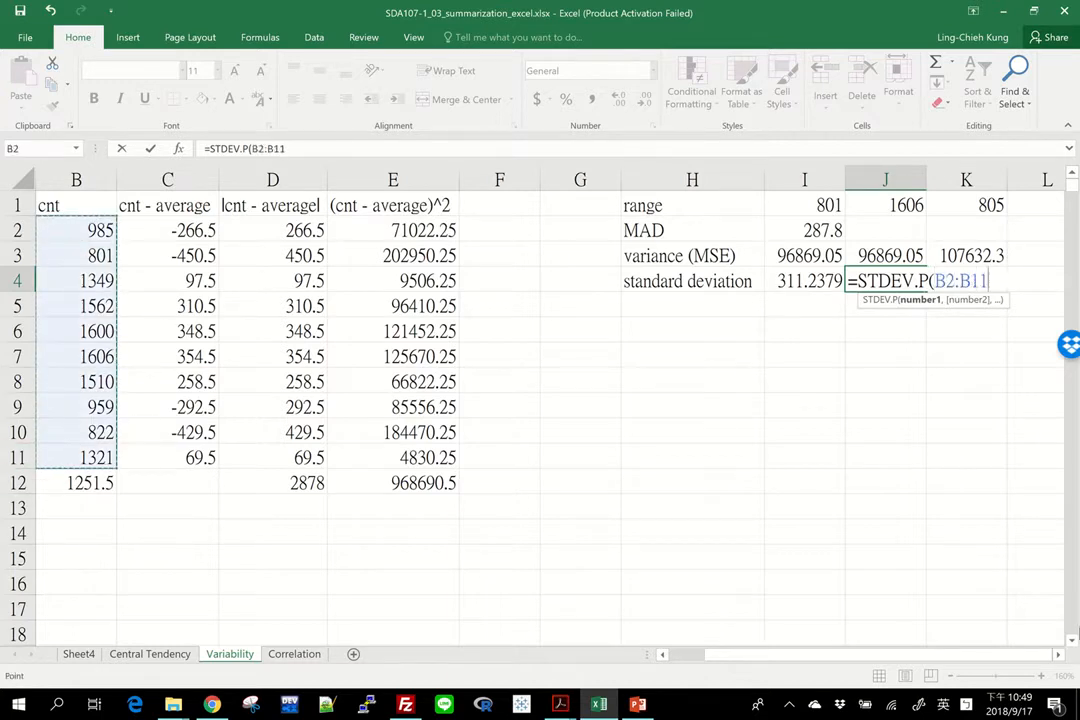
key(Return)
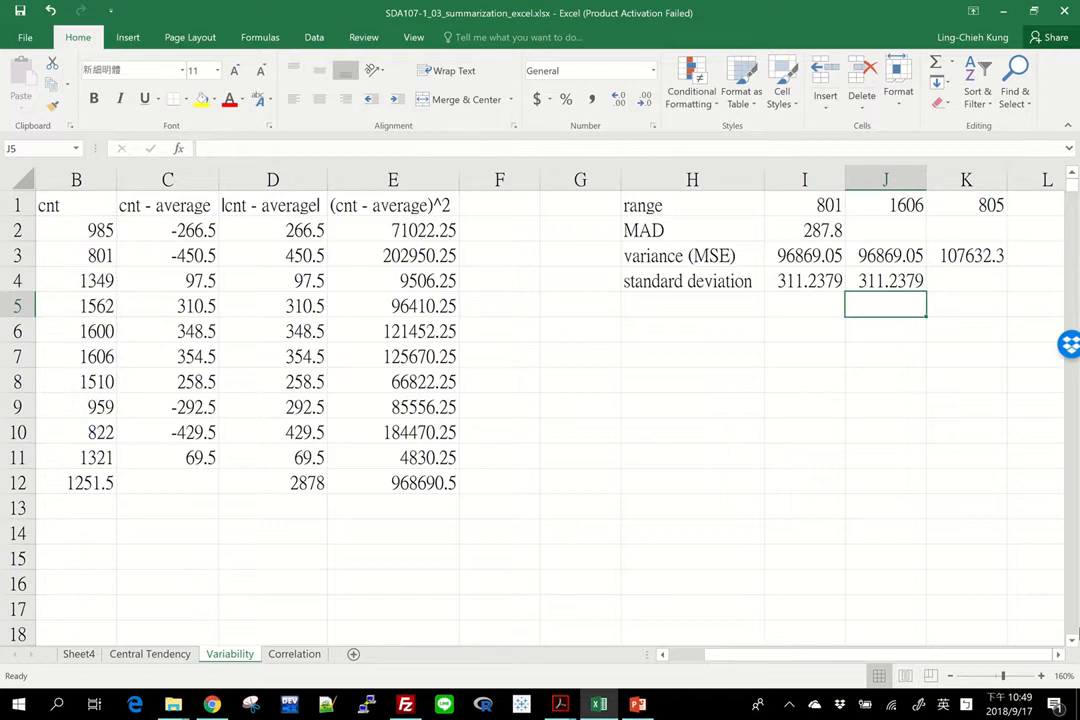
Step: Enter the sample standard deviation in K4 as =stdev.s(B2:B11)
click(956, 279)
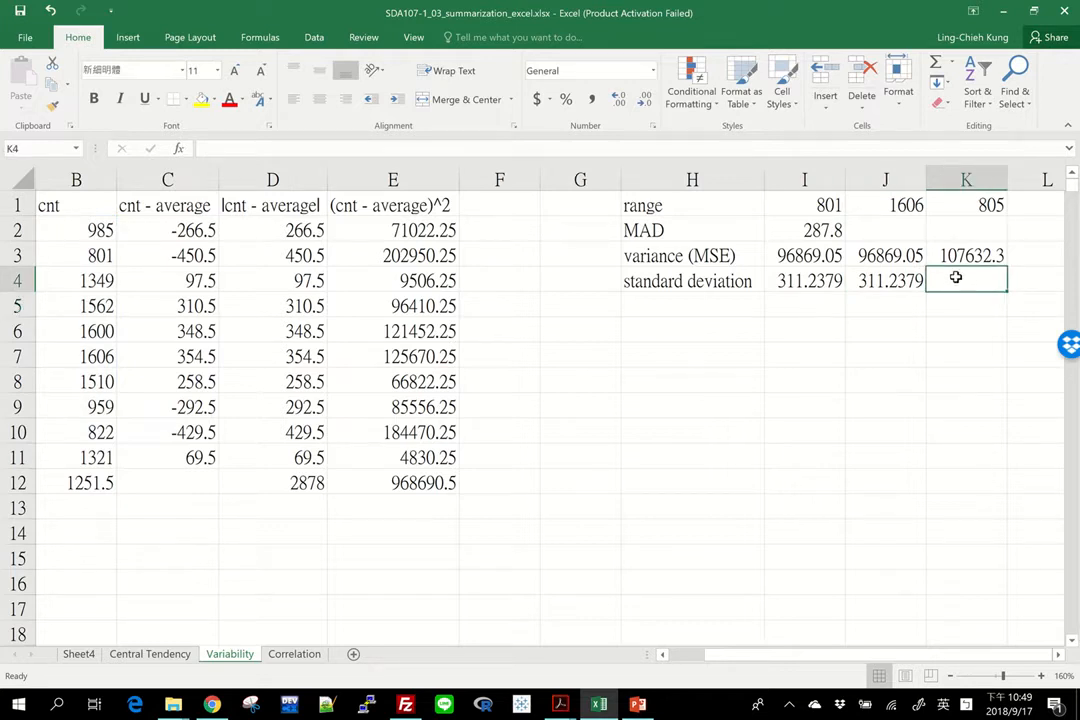
text(=)
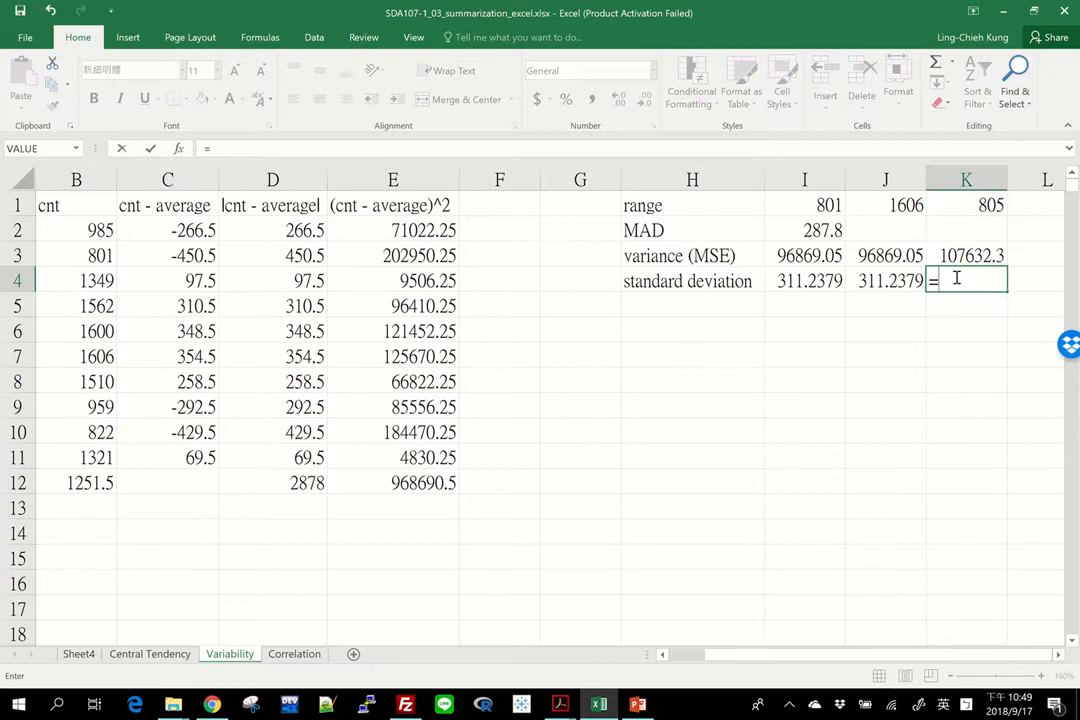
text(st)
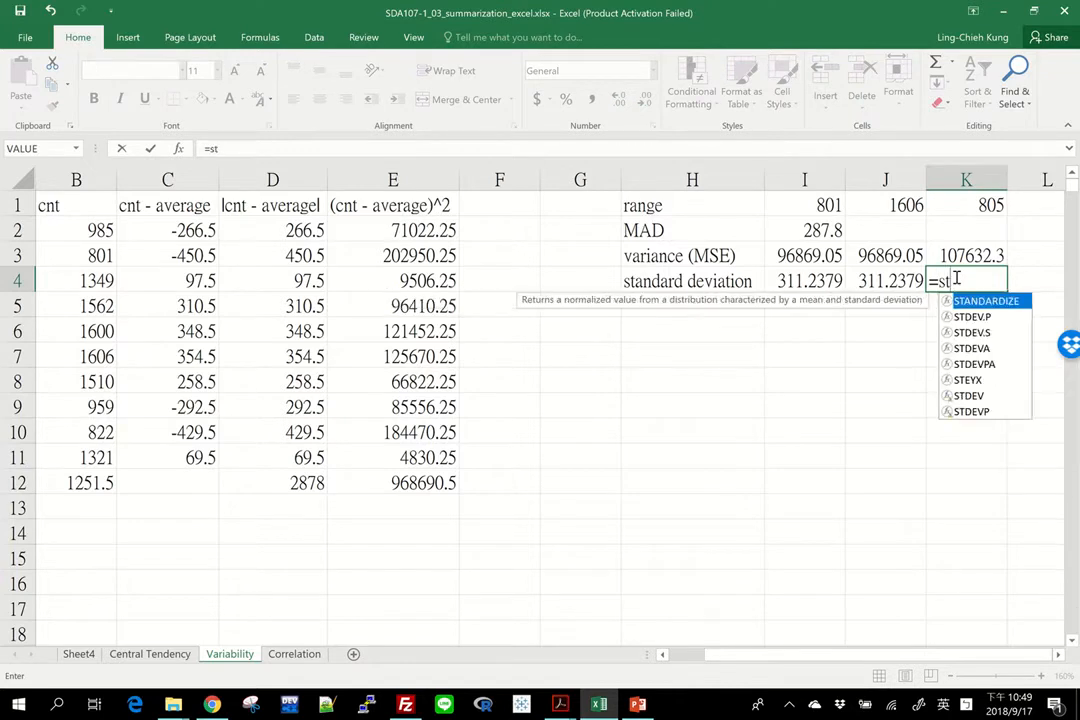
text(dev.s()
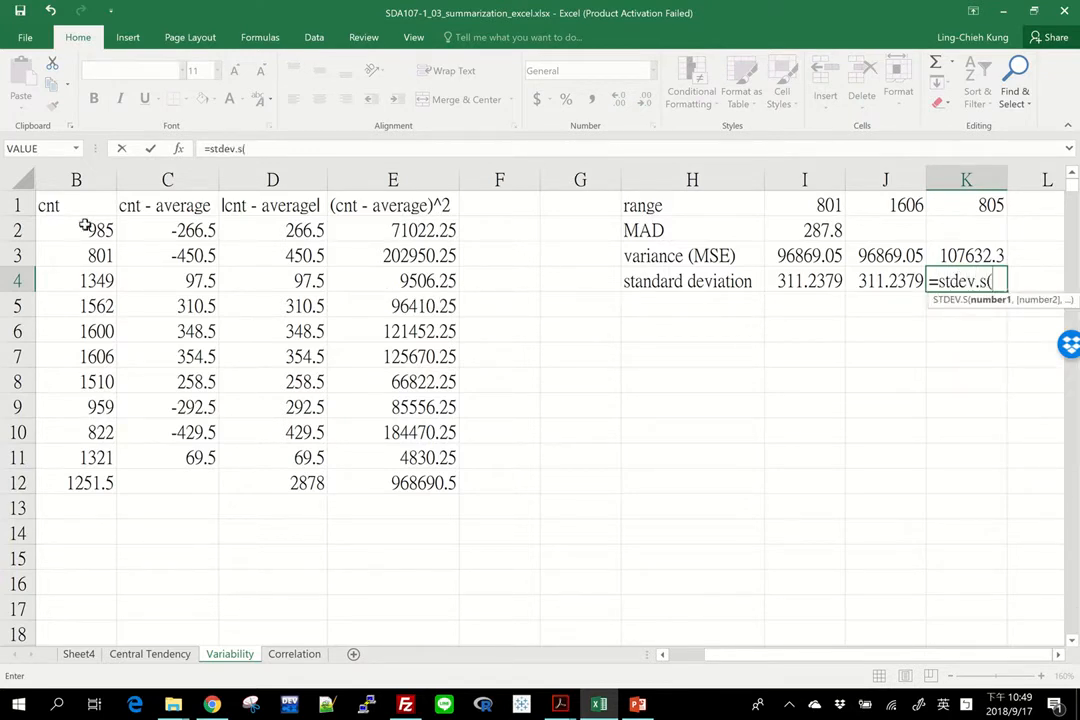
drag(86, 226, 112, 458)
text())
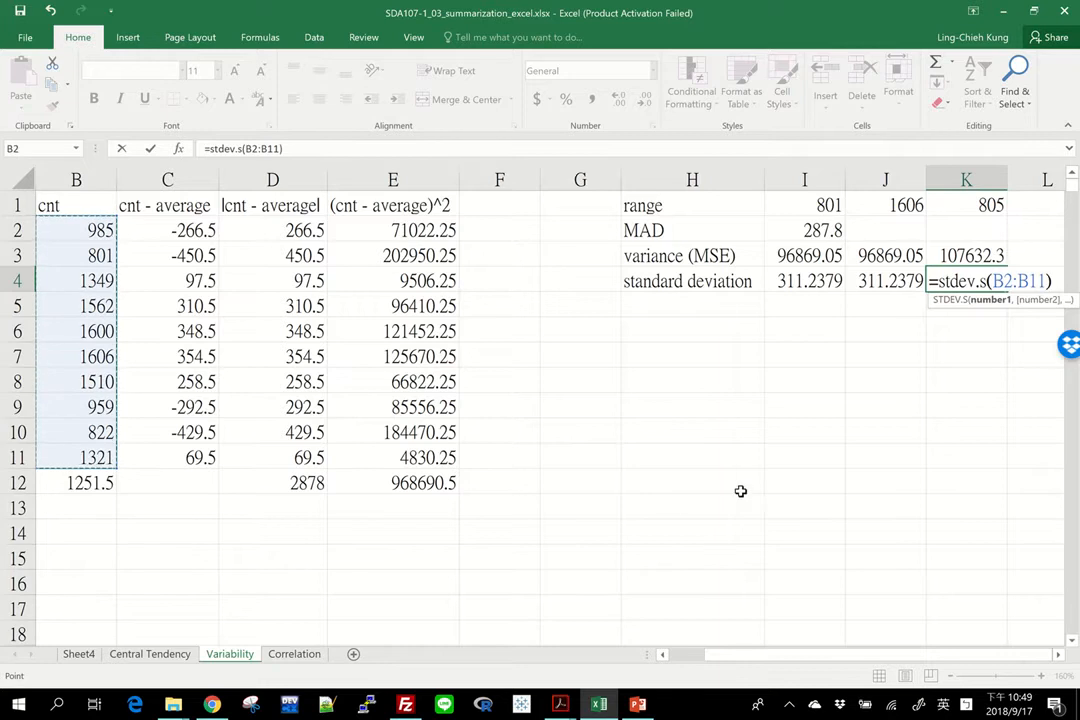
click(970, 283)
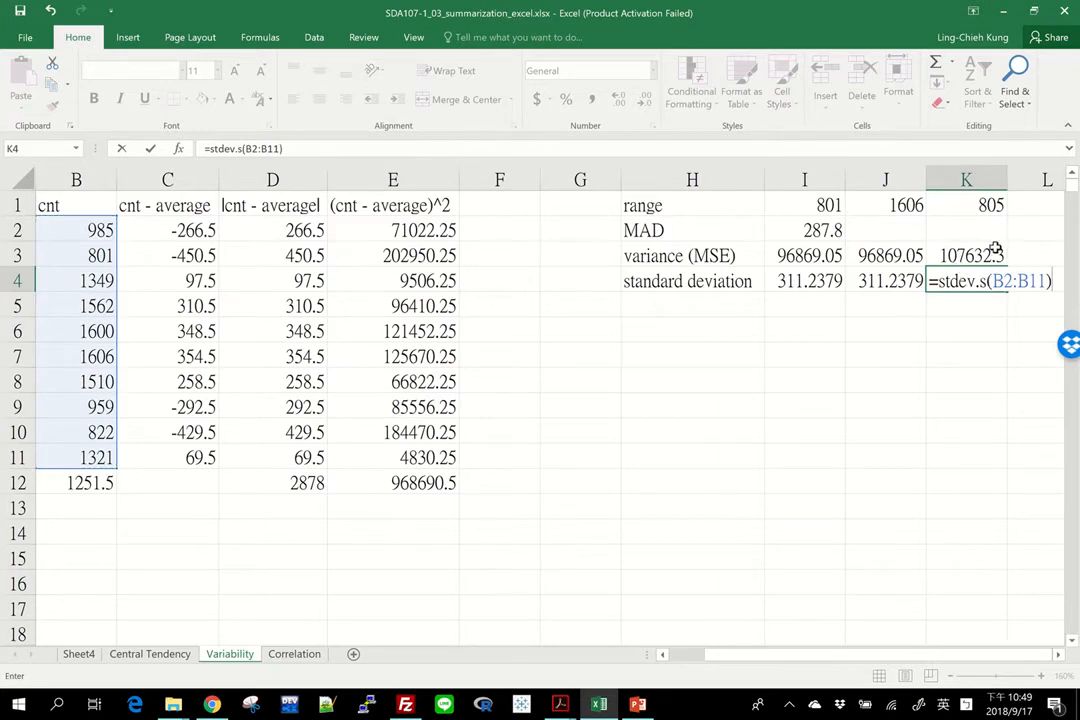
key(Return)
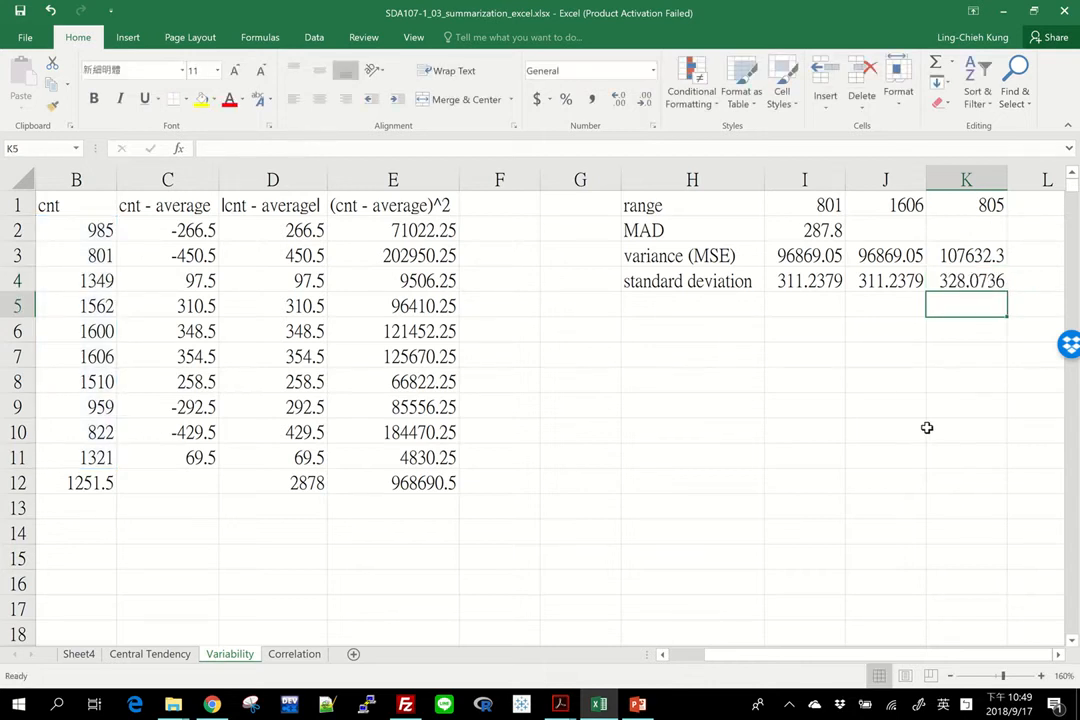
Step: Review the variance and standard deviation formulas across columns I to K
key(Left)
key(Up)
key(Up)
key(Down)
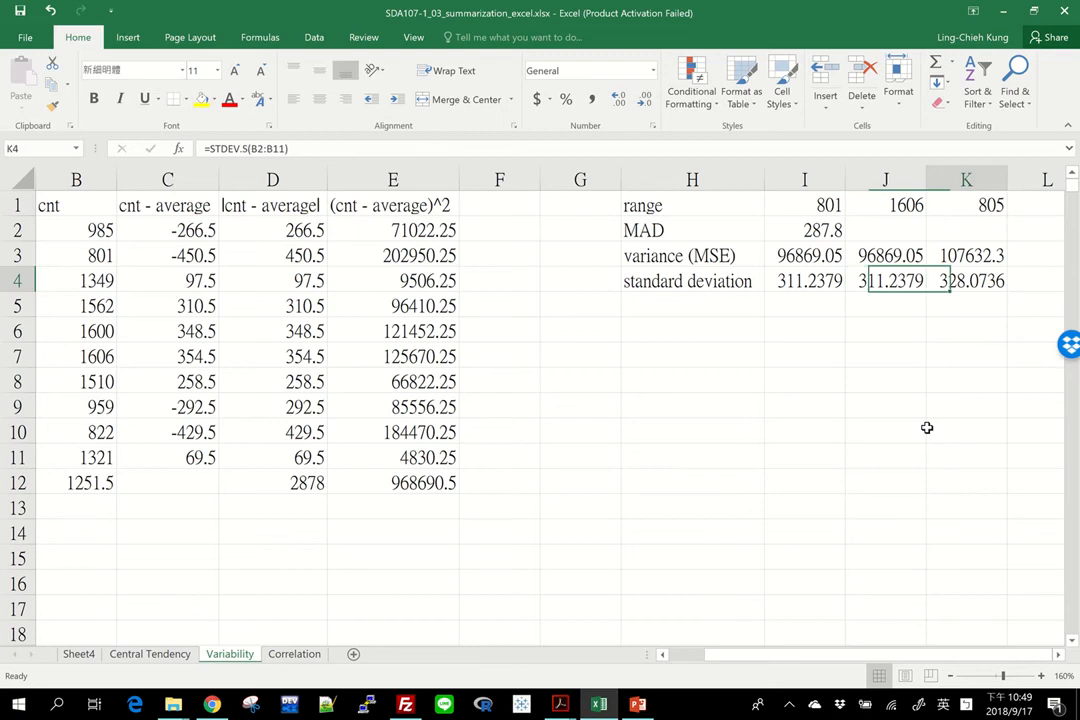
key(Right)
key(Down)
key(Up)
key(Up)
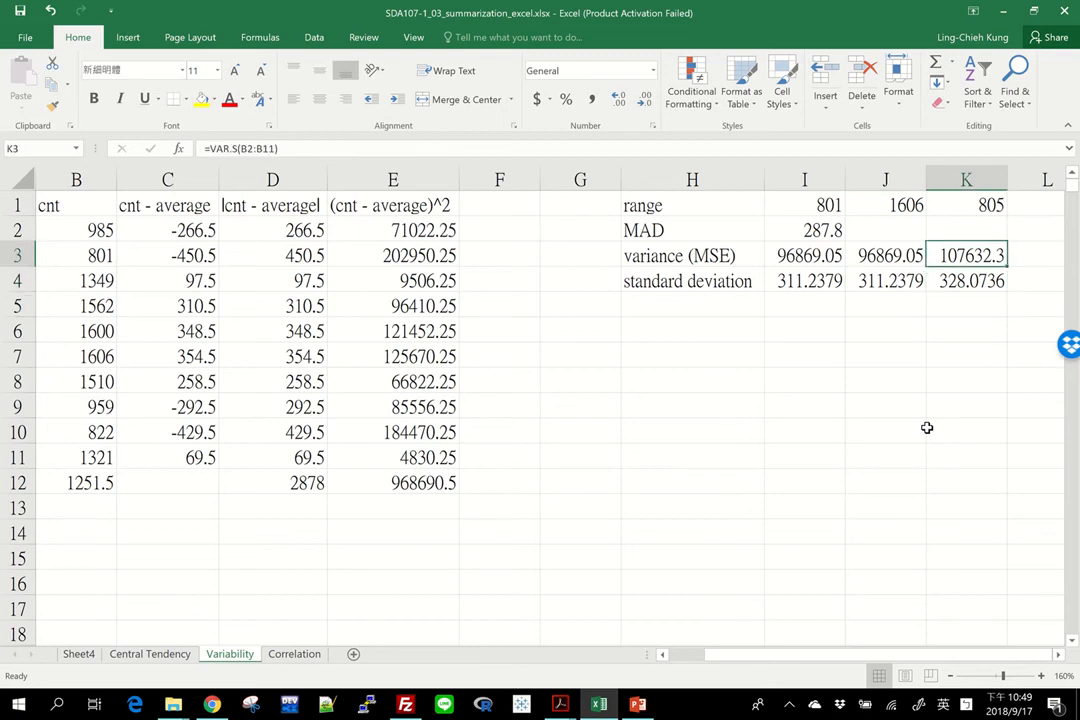